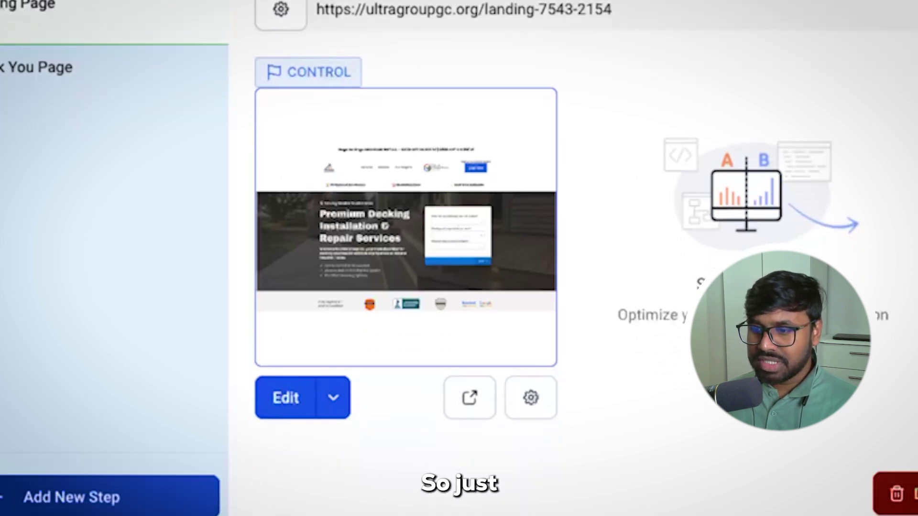
Preview the live decking landing page from the funnel's Landing Page step.
click(470, 458)
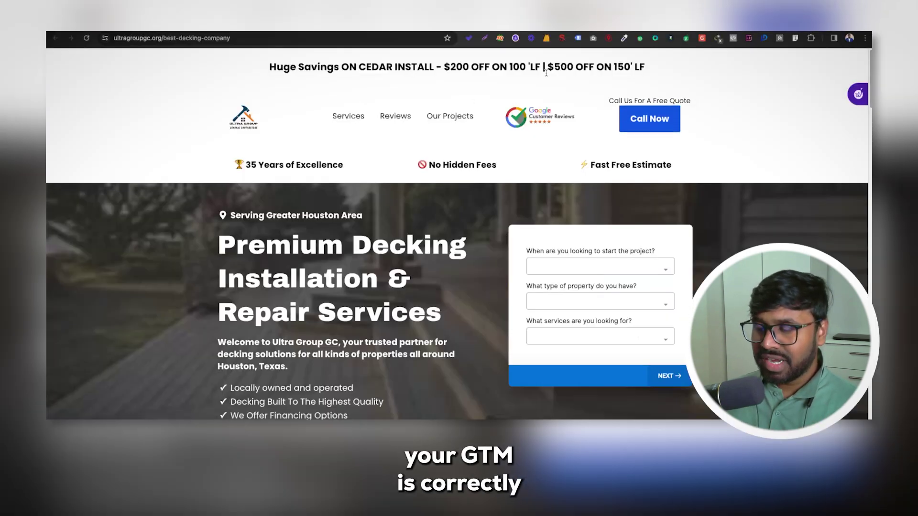
Enable Tag Assistant Legacy on the decking landing page and check that it reports no tags.
click(577, 38)
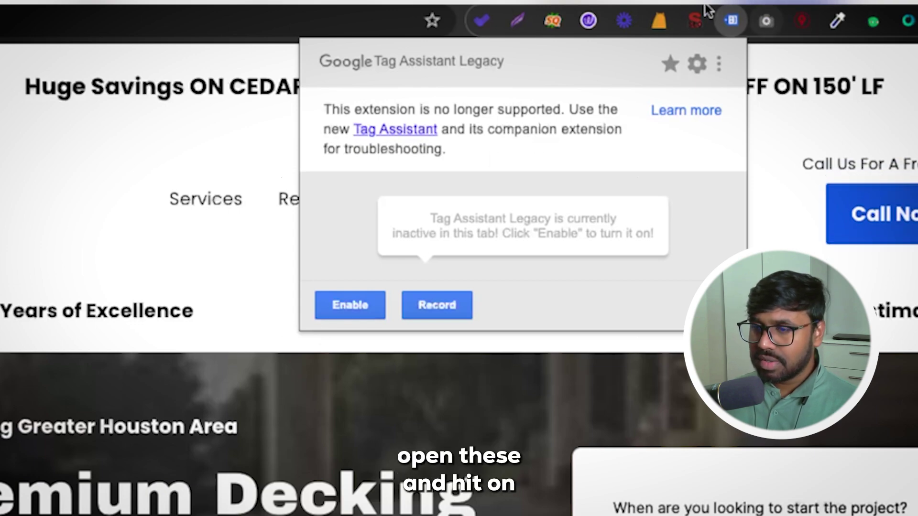
click(351, 306)
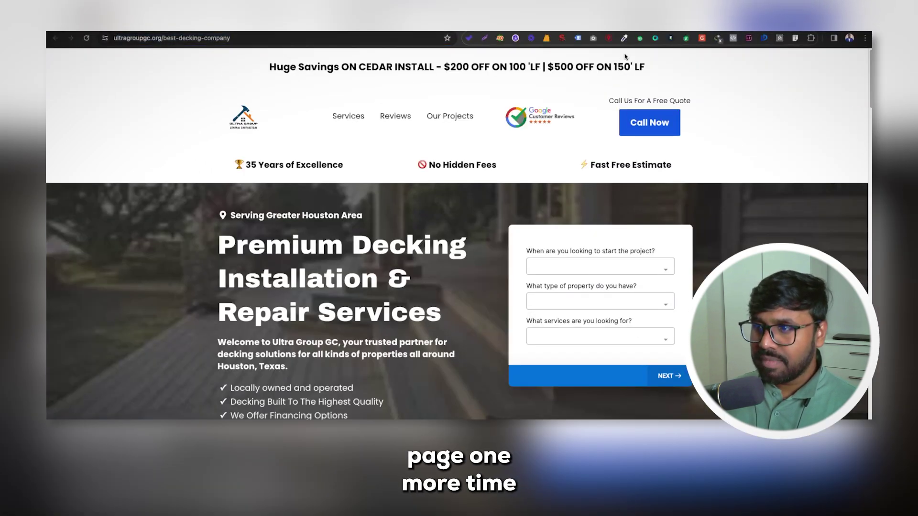
click(594, 38)
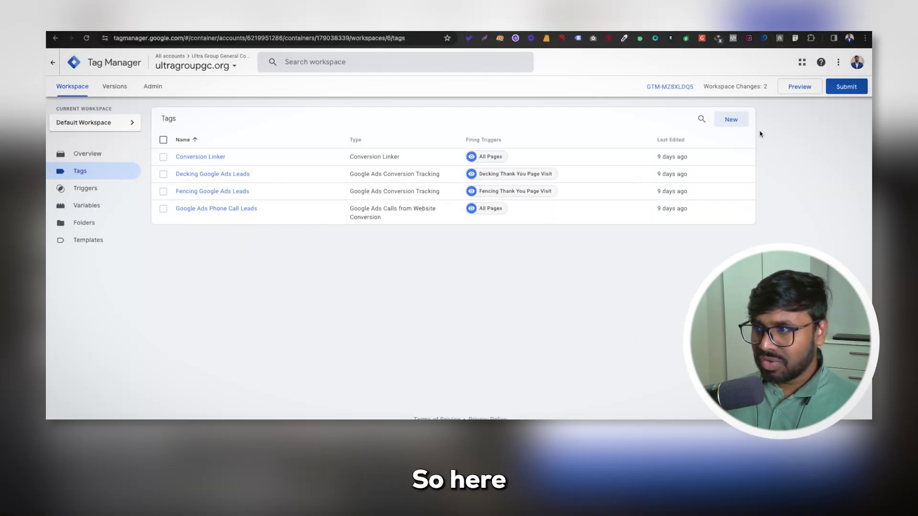
Copy the head installation snippet for container GTM-MZ8XLDQ5 from Admin > Install Google Tag Manager.
drag(647, 87, 689, 92)
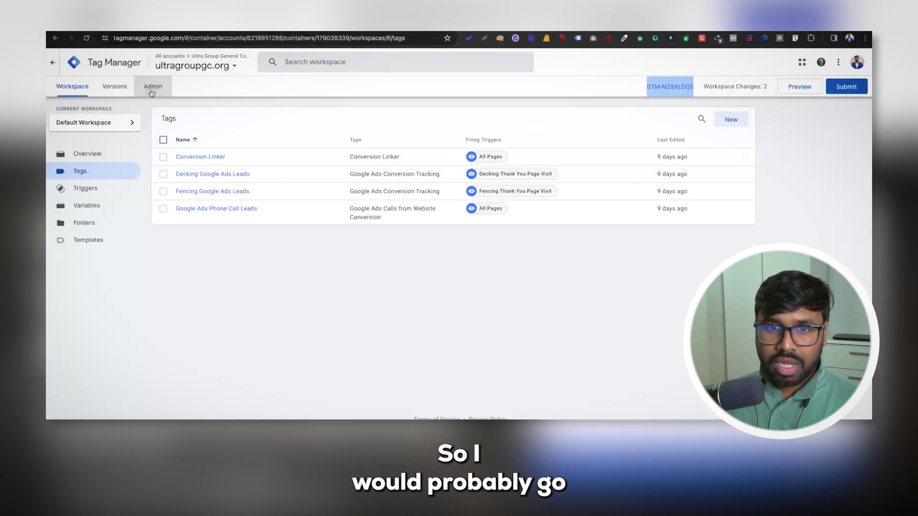
click(152, 88)
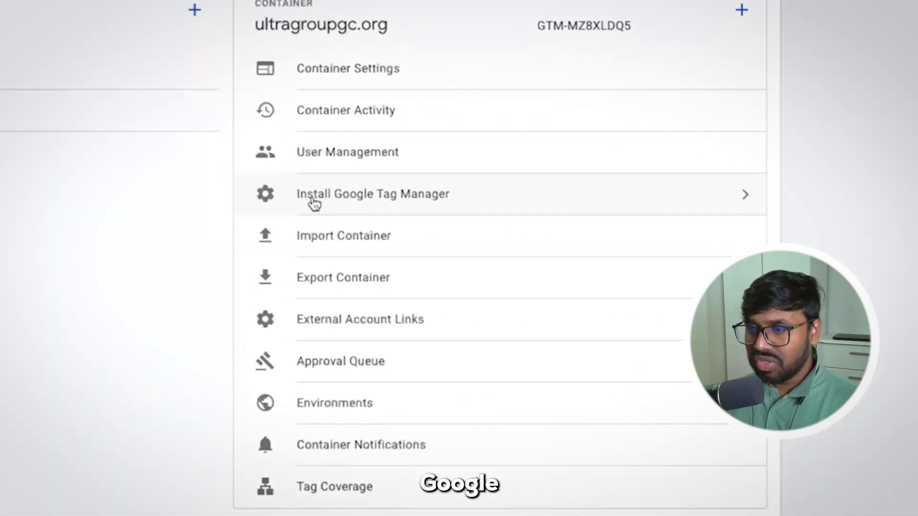
click(285, 199)
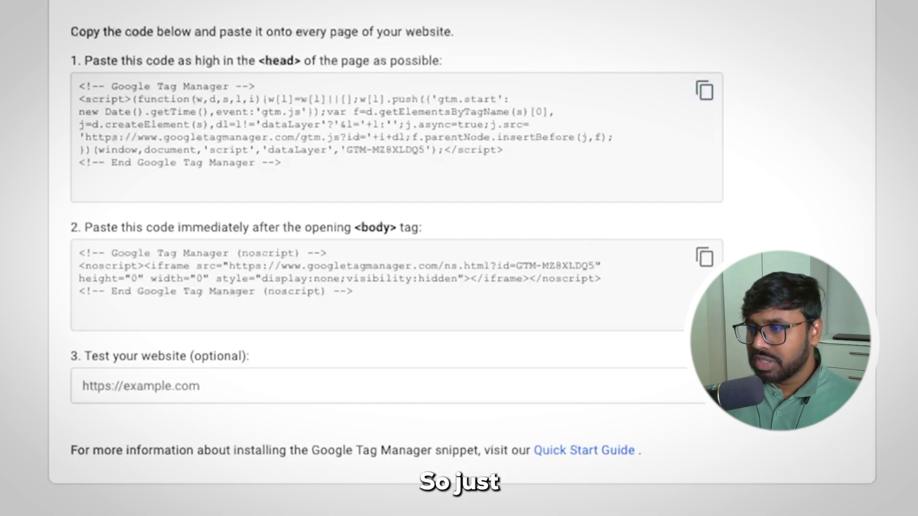
click(705, 90)
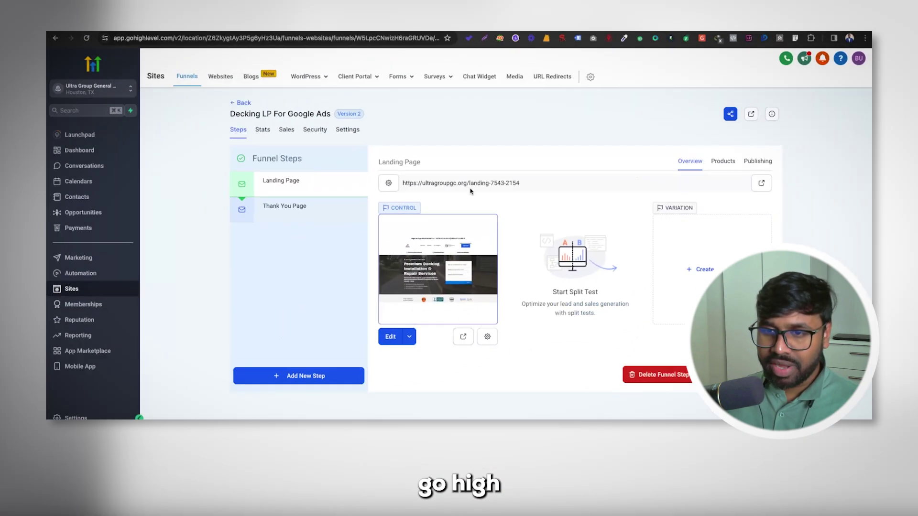
Paste the Tag Manager head snippet into the funnel's Head tracking code setting.
click(350, 131)
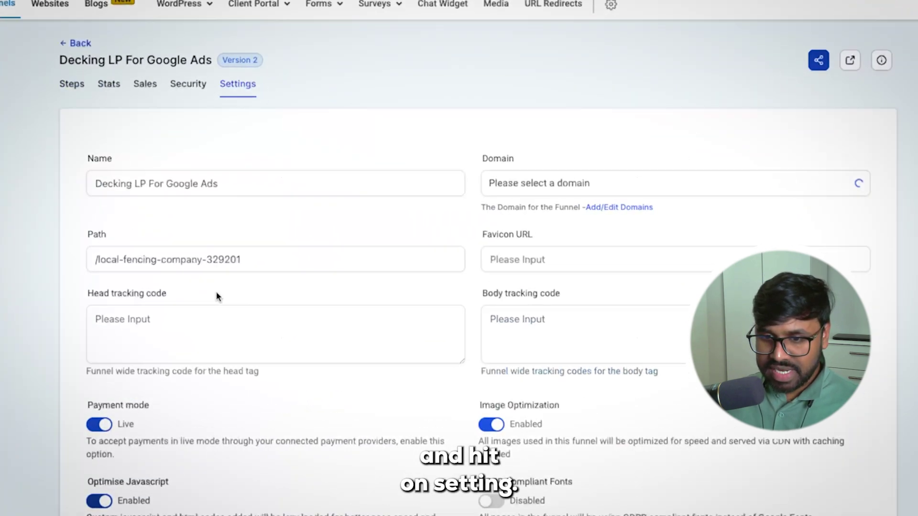
click(318, 288)
key(ctrl+v)
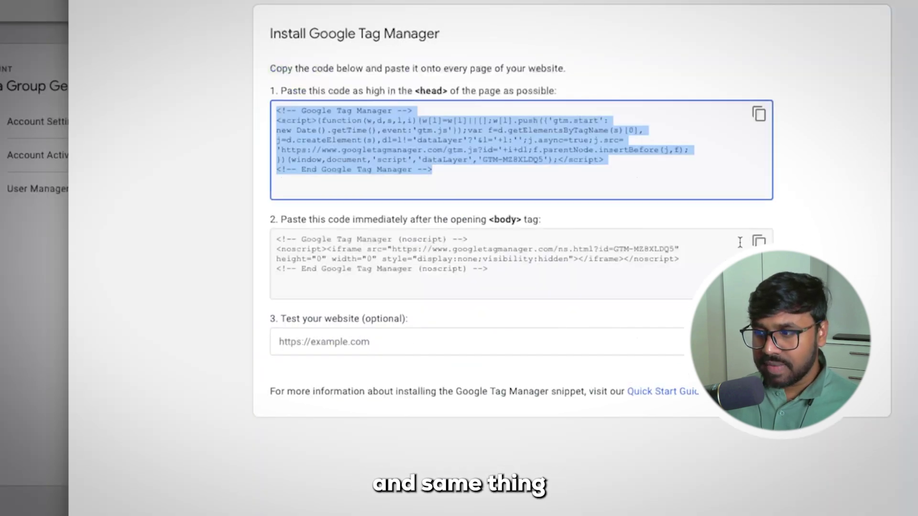
Paste the body noscript snippet into Body tracking code and save the funnel settings.
click(740, 242)
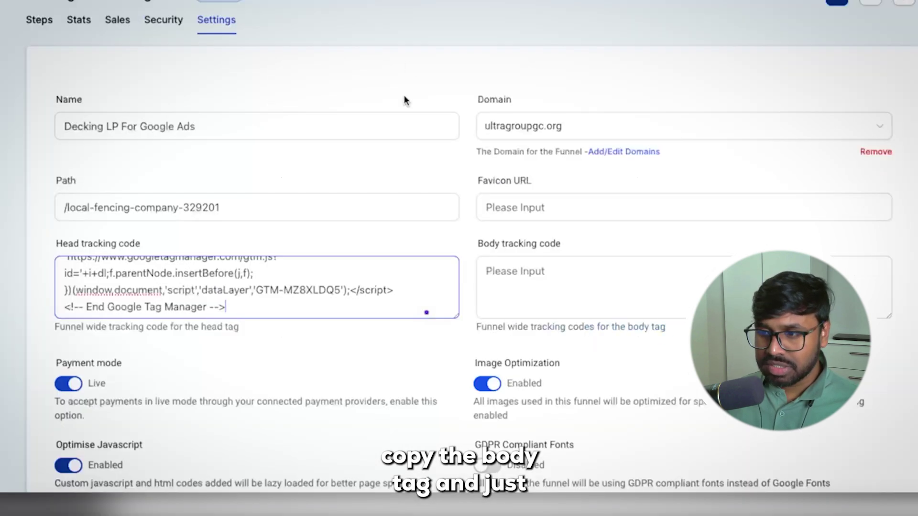
click(580, 268)
key(ctrl+v)
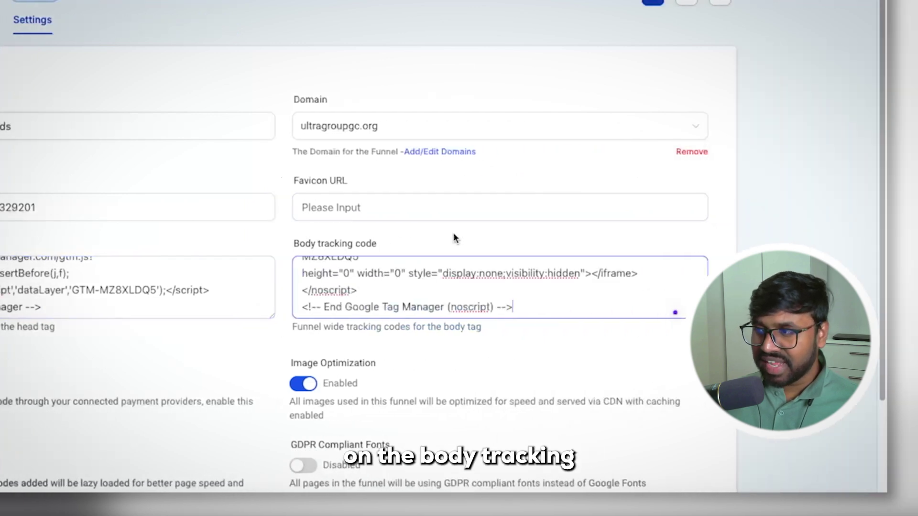
scroll(201, 205, down, 3)
click(687, 411)
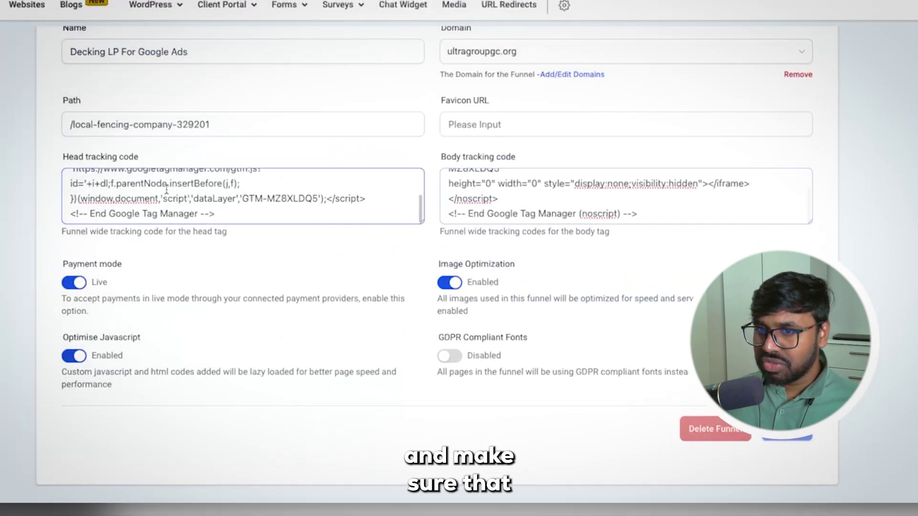
scroll(315, 122, up, 3)
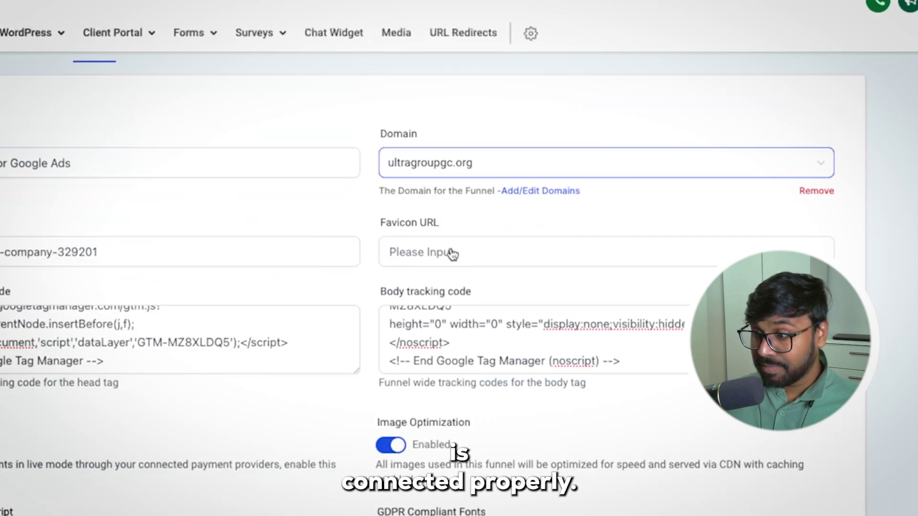
click(154, 115)
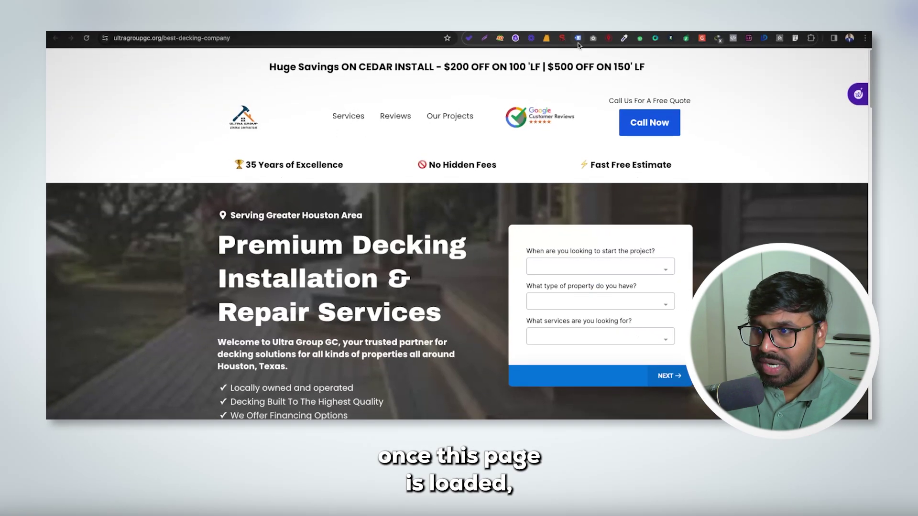
Enable Tag Assistant, reload the landing page and confirm it detects container GTM-MZ8XLDQ5.
click(578, 40)
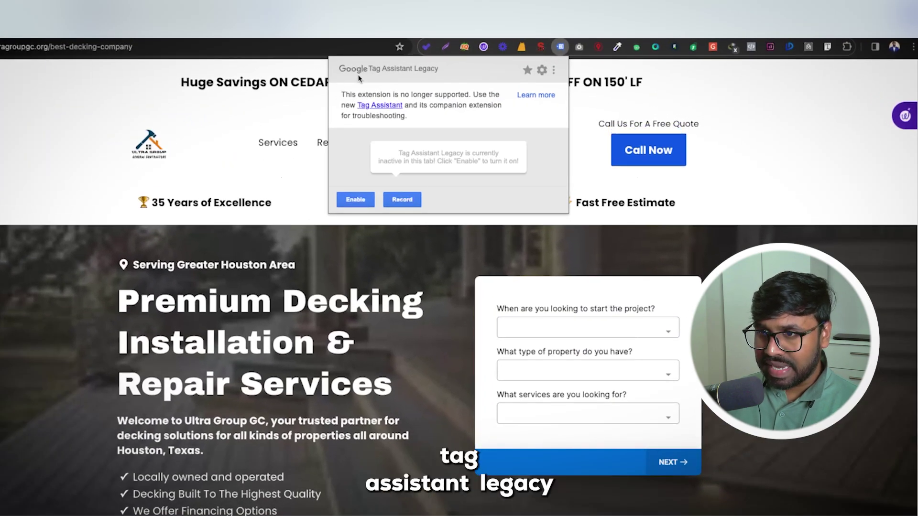
click(355, 200)
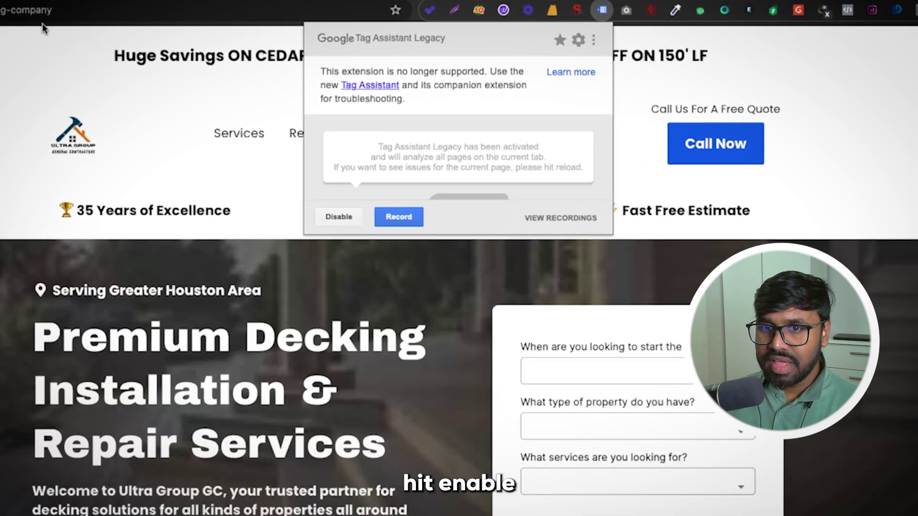
click(42, 23)
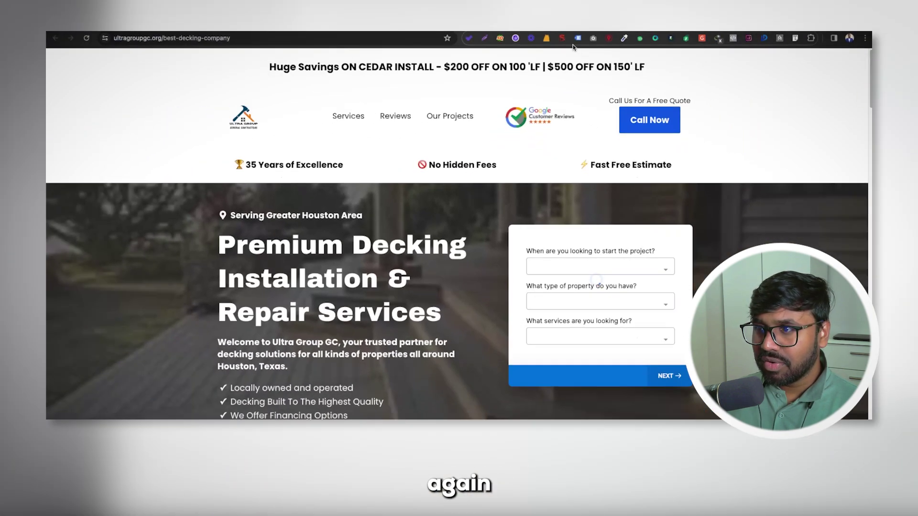
click(578, 38)
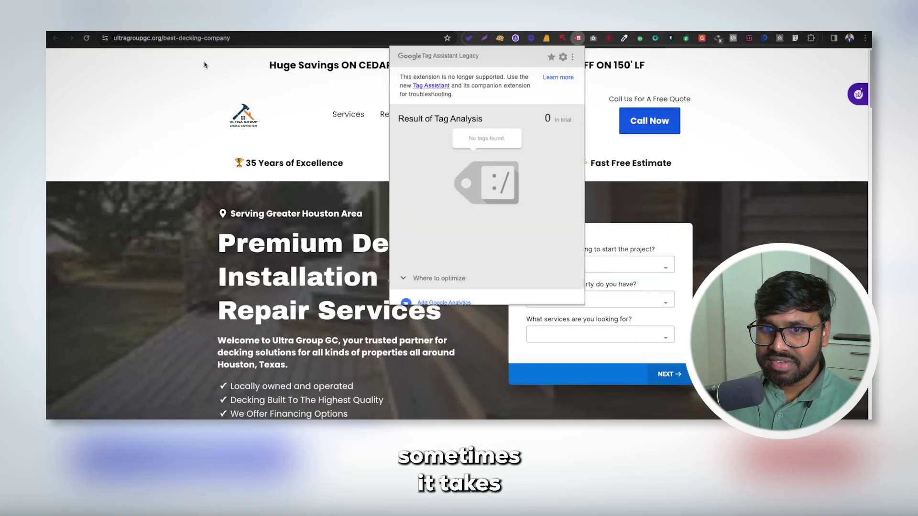
click(527, 181)
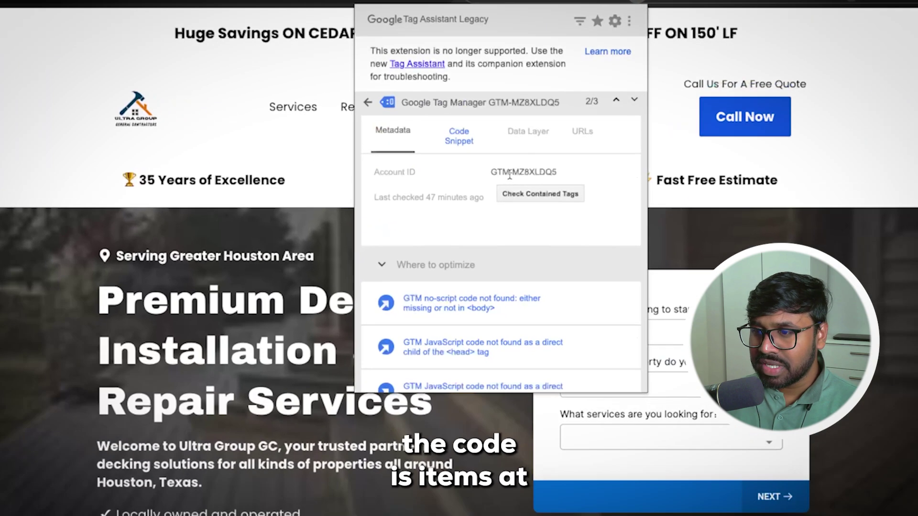
drag(491, 173, 553, 173)
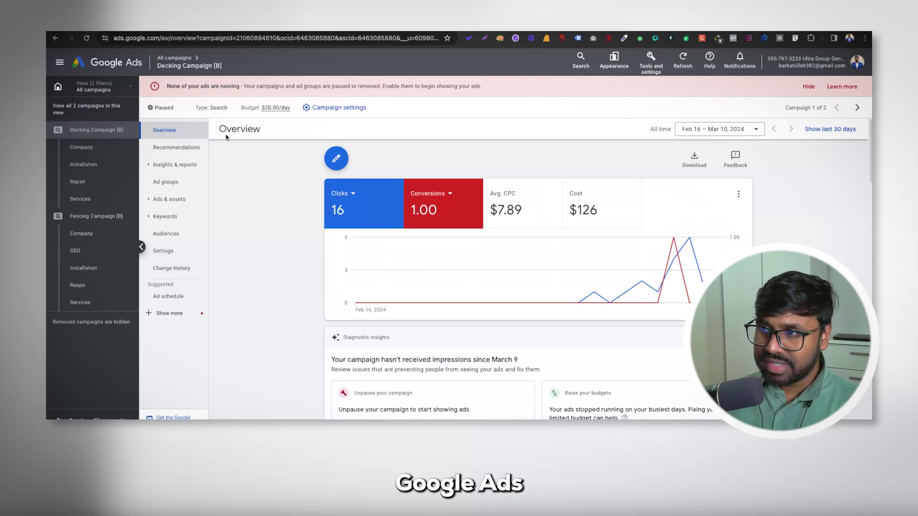
Review the Conversions summary under Tools and settings, then start a new conversion action.
click(651, 62)
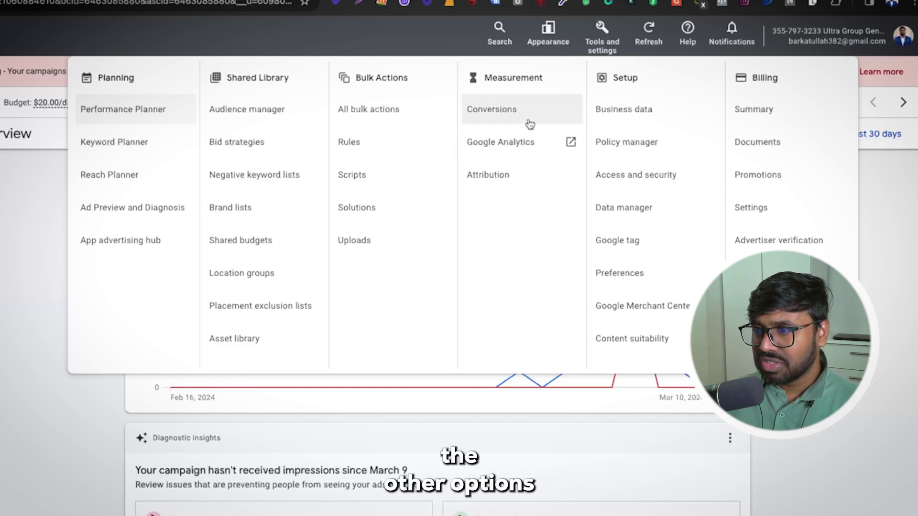
click(497, 117)
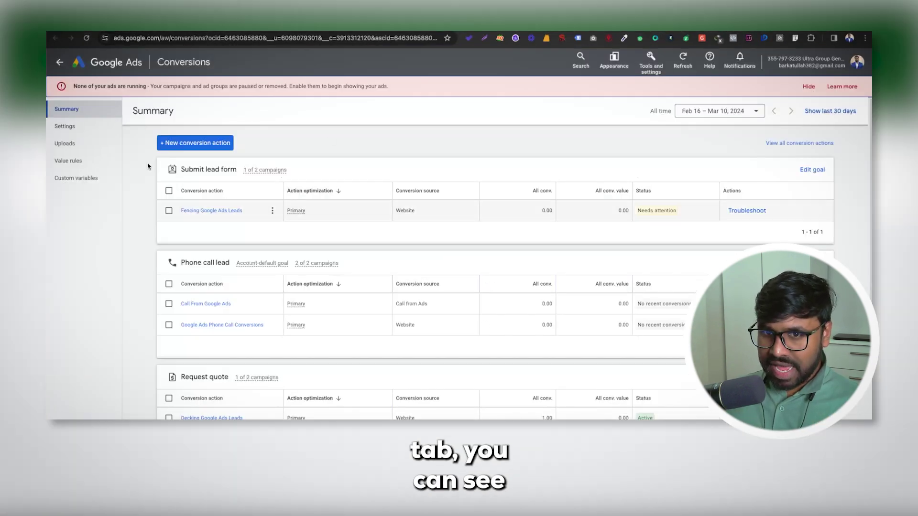
scroll(523, 147, down, 3)
scroll(419, 192, up, 3)
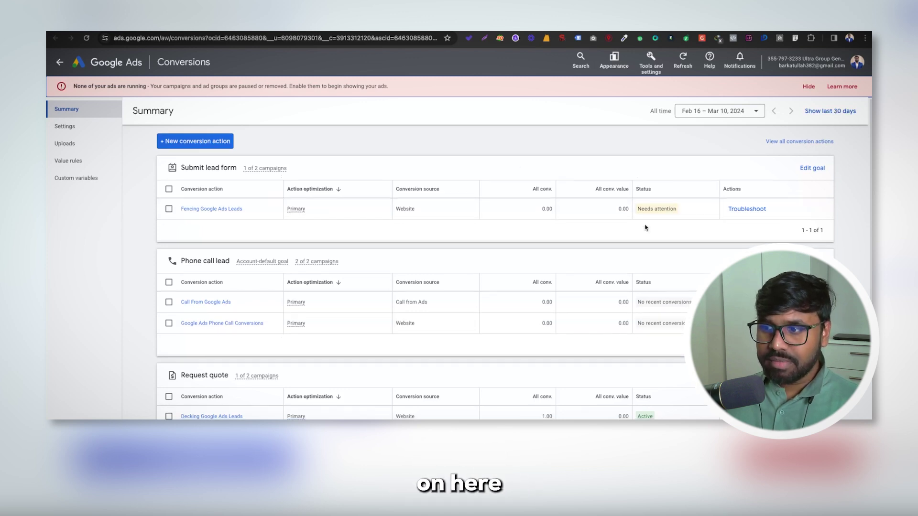
scroll(647, 226, down, 1)
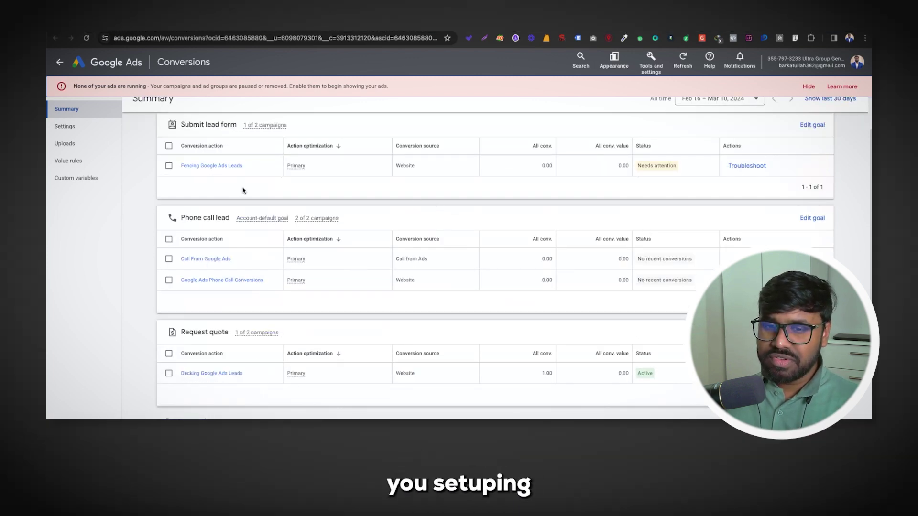
scroll(268, 188, down, 2)
scroll(269, 189, up, 3)
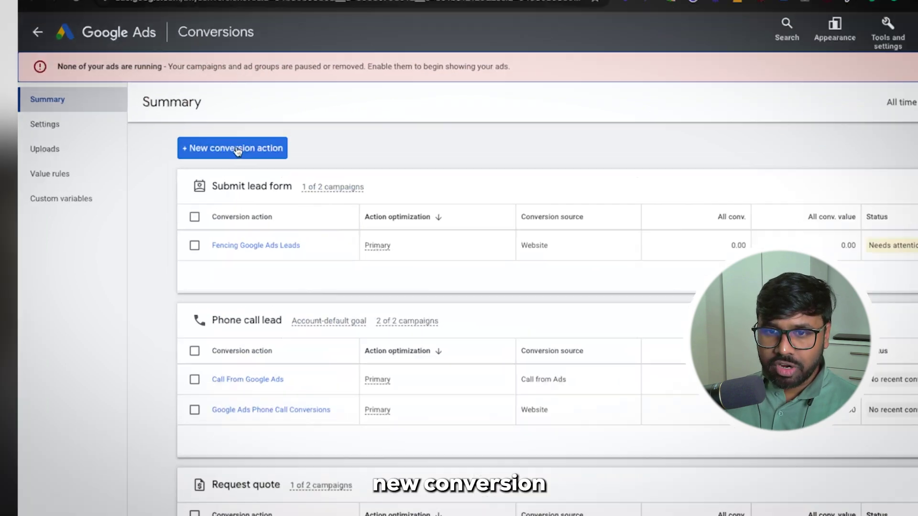
click(198, 143)
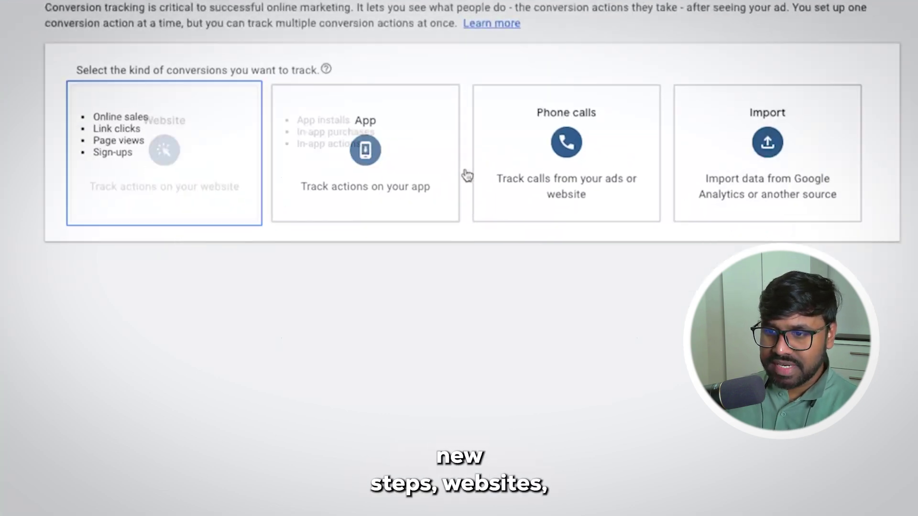
Choose Website conversions, scan the pasted landing page URL and choose to add an action manually.
mouse_move(605, 171)
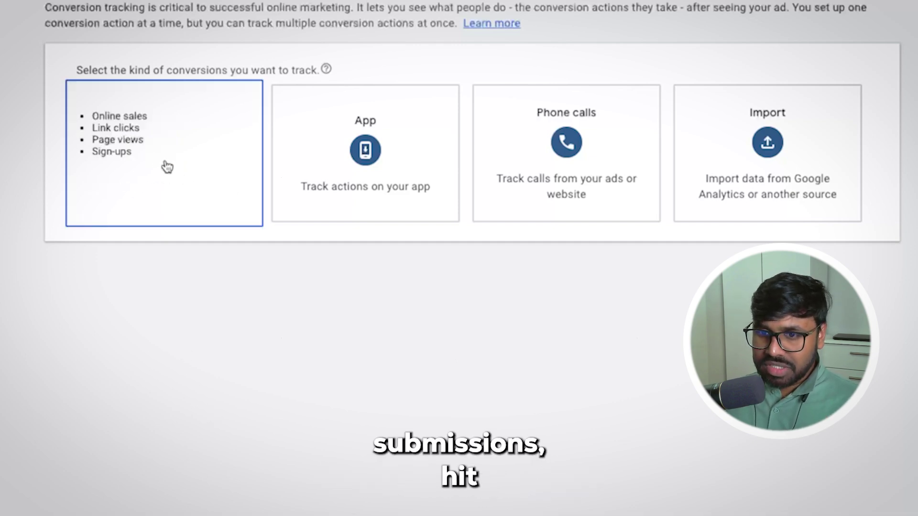
click(129, 160)
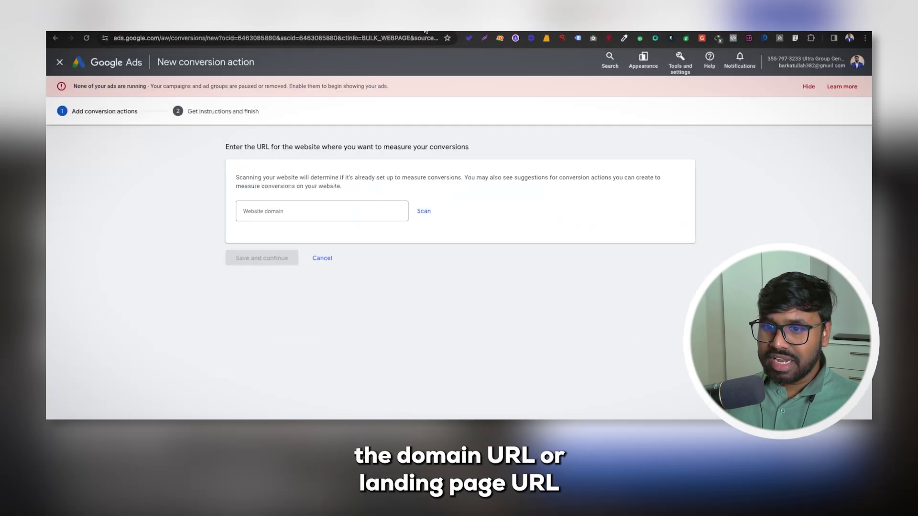
click(351, 209)
key(ctrl+v)
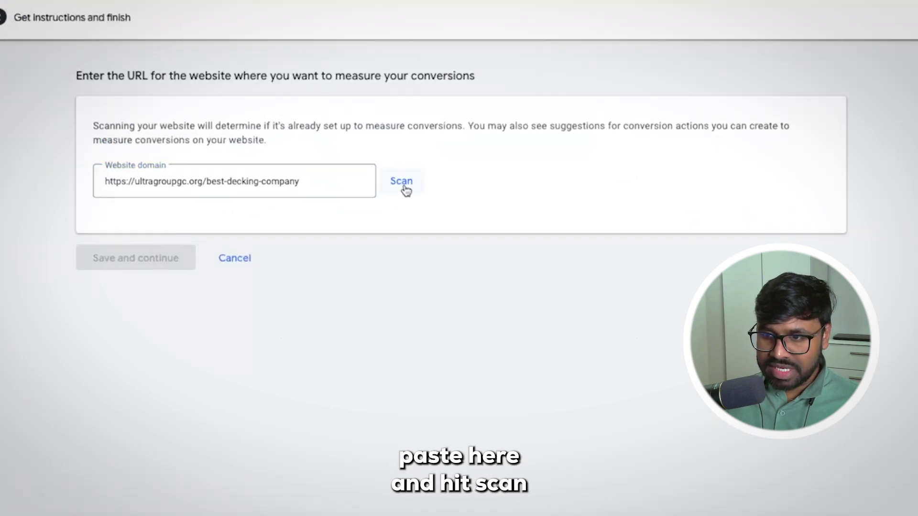
click(402, 181)
scroll(400, 204, down, 9)
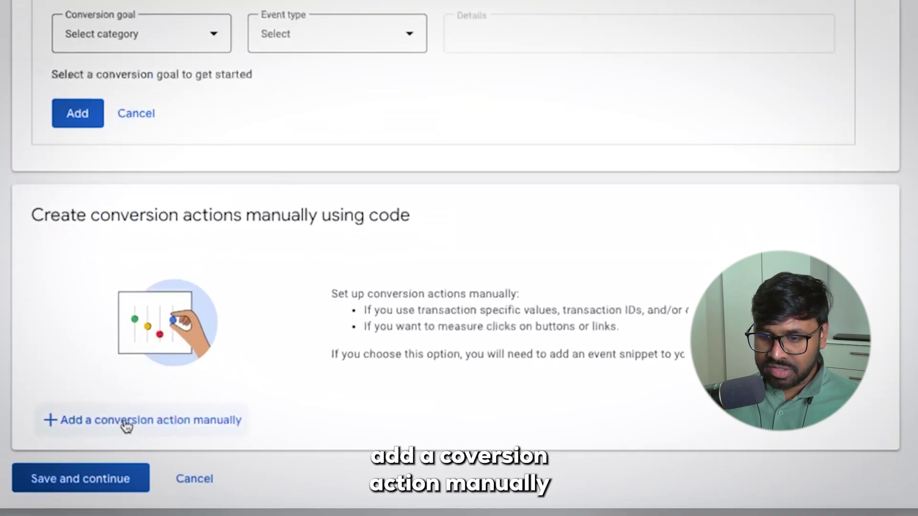
click(126, 421)
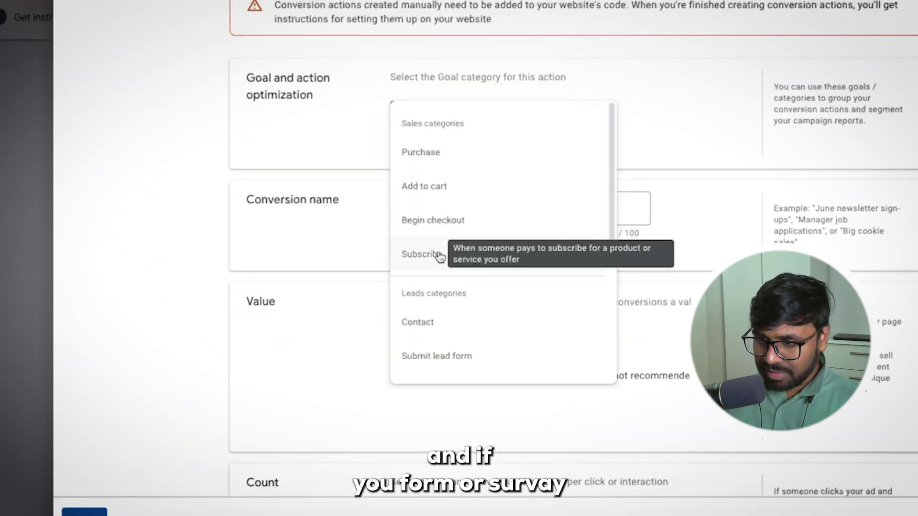
Set up a Submit lead form conversion named 'Test Google Ads Submit' with no value, then save and continue.
scroll(437, 308, down, 1)
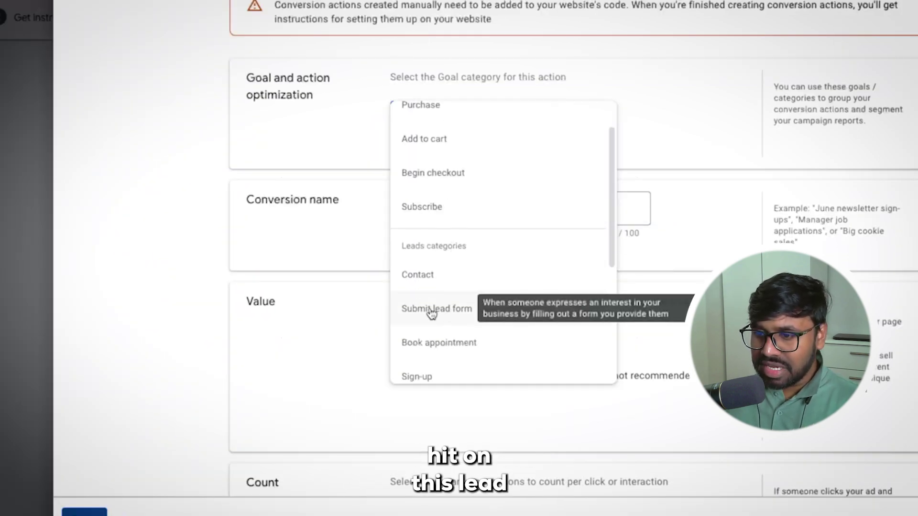
click(432, 313)
click(426, 260)
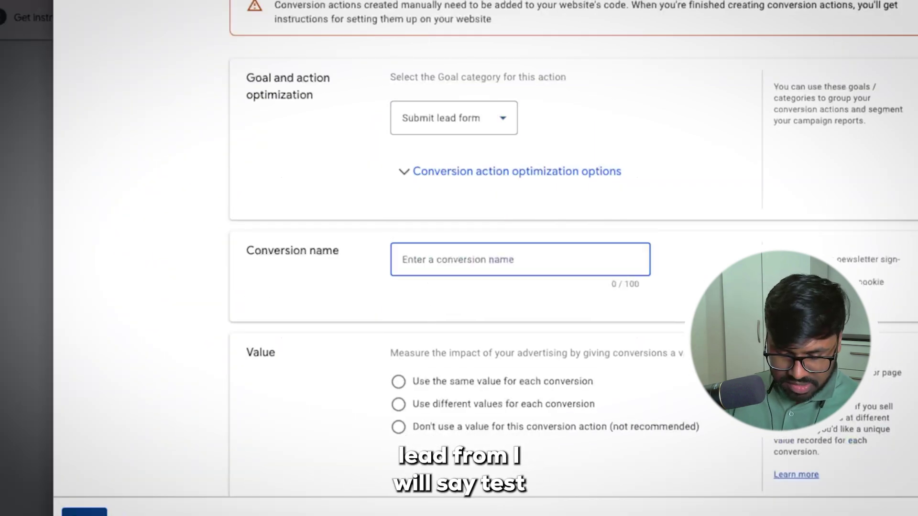
text(T)
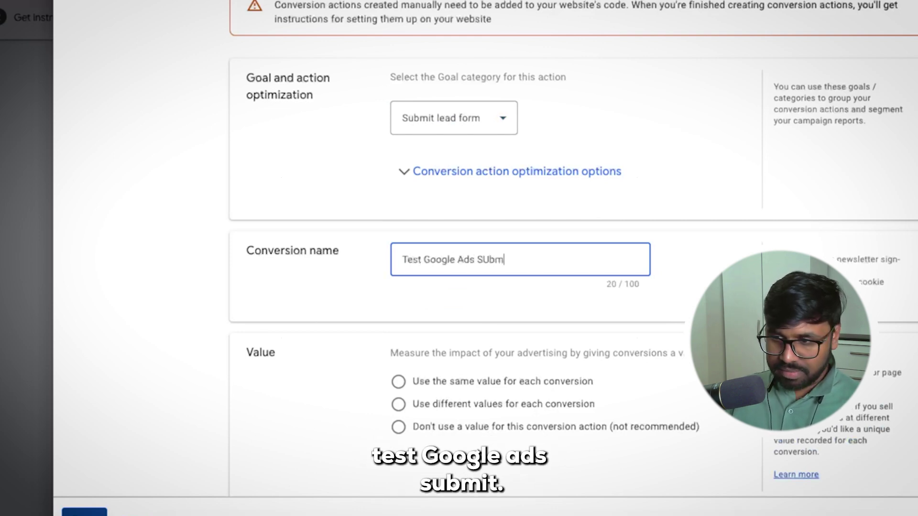
text(est Google Ads SUbm)
key(BackSpace)
key(BackSpace)
key(BackSpace)
text(ubmit)
scroll(443, 211, down, 5)
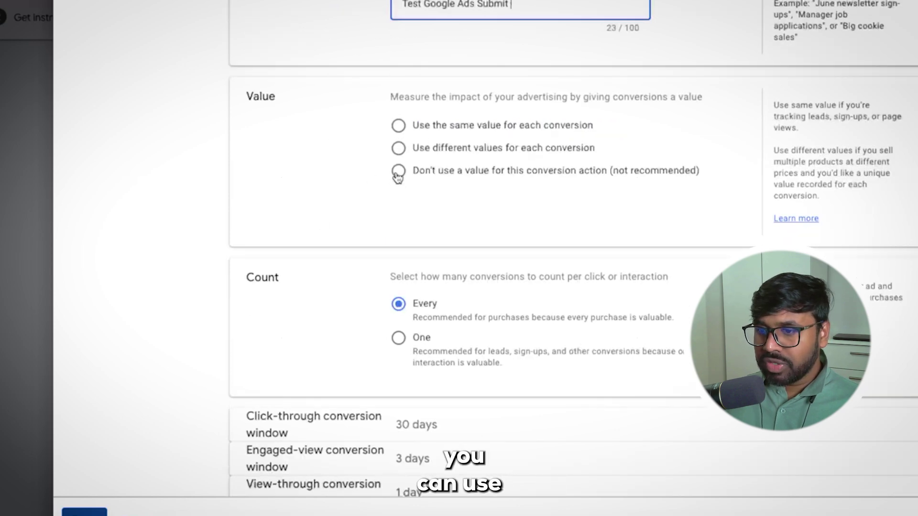
click(398, 173)
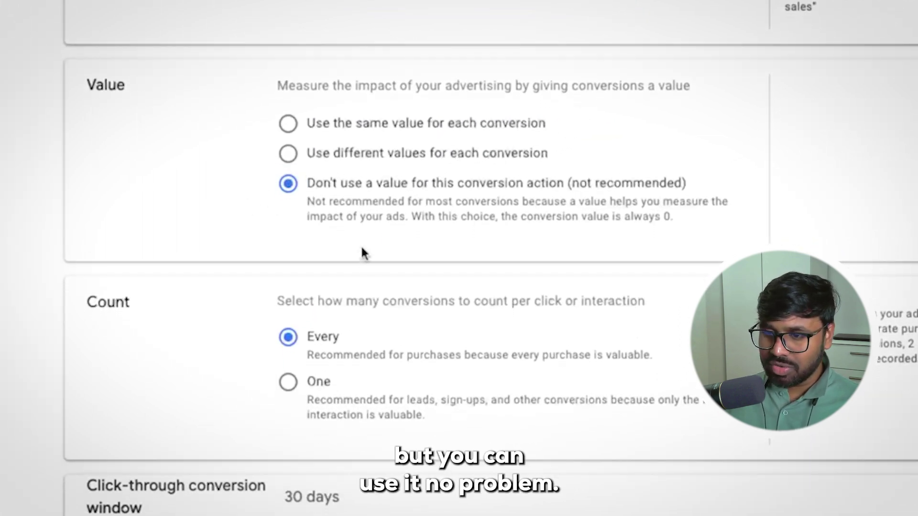
scroll(360, 258, down, 1)
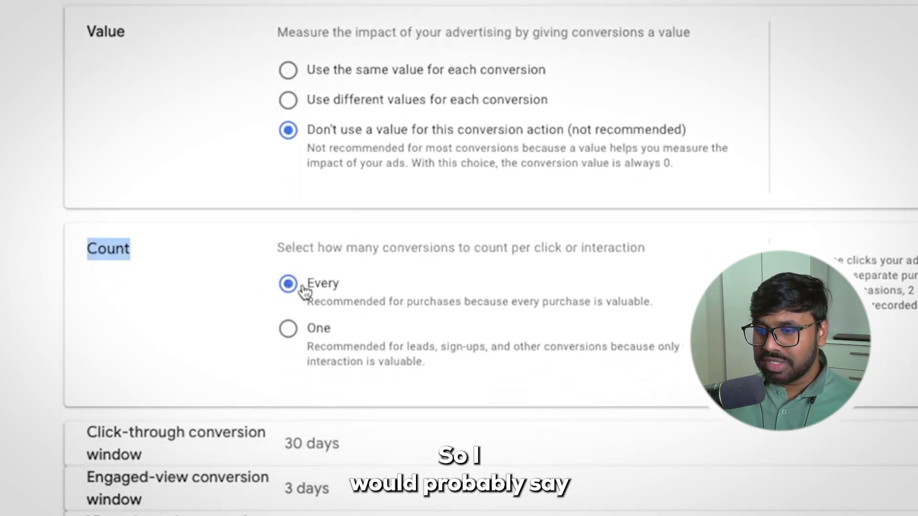
scroll(383, 312, down, 1)
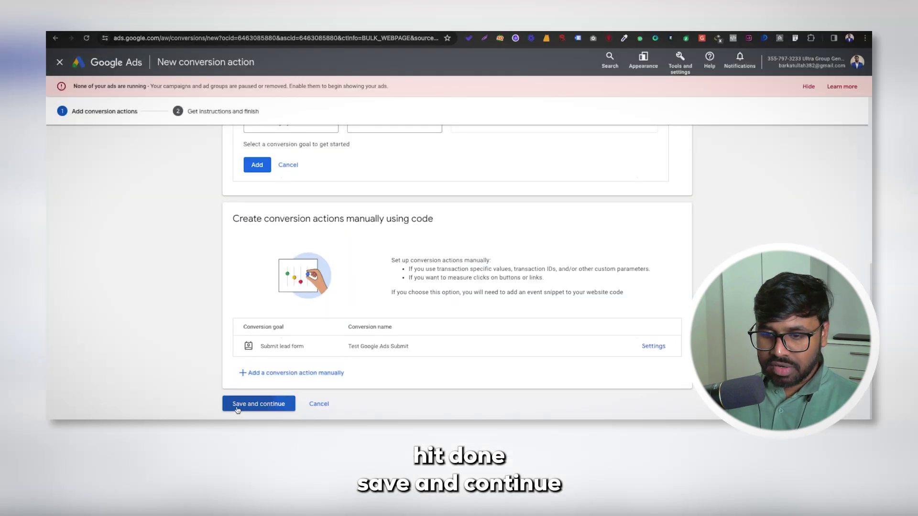
click(238, 407)
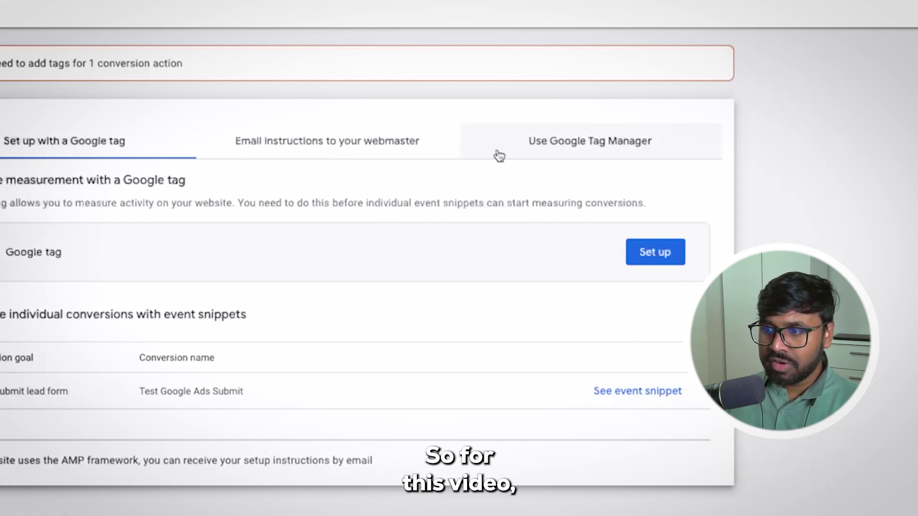
Create a new Google Ads Conversion Tracking tag named 'Test Google Ads Submit'.
click(537, 149)
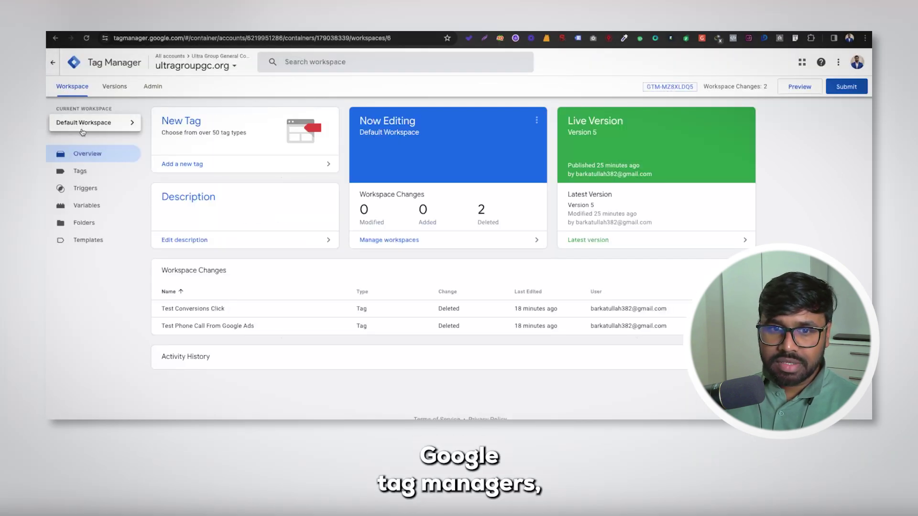
click(78, 173)
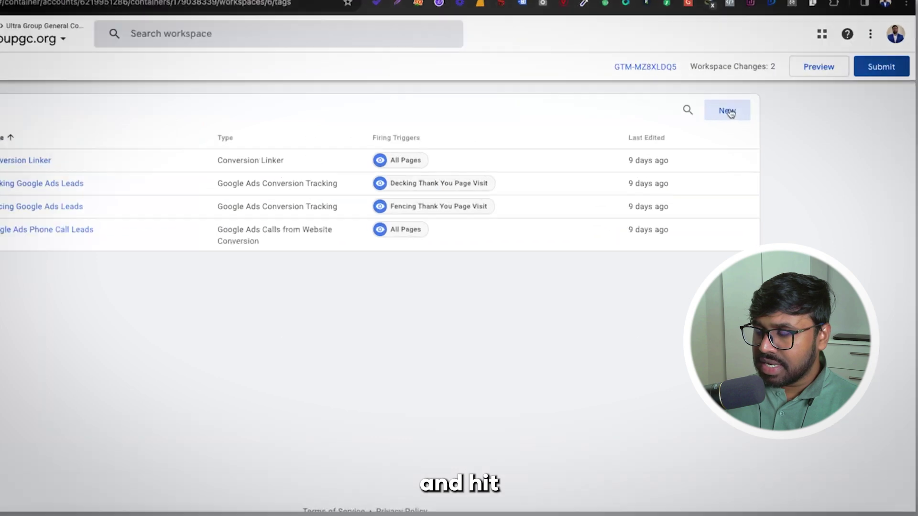
click(727, 111)
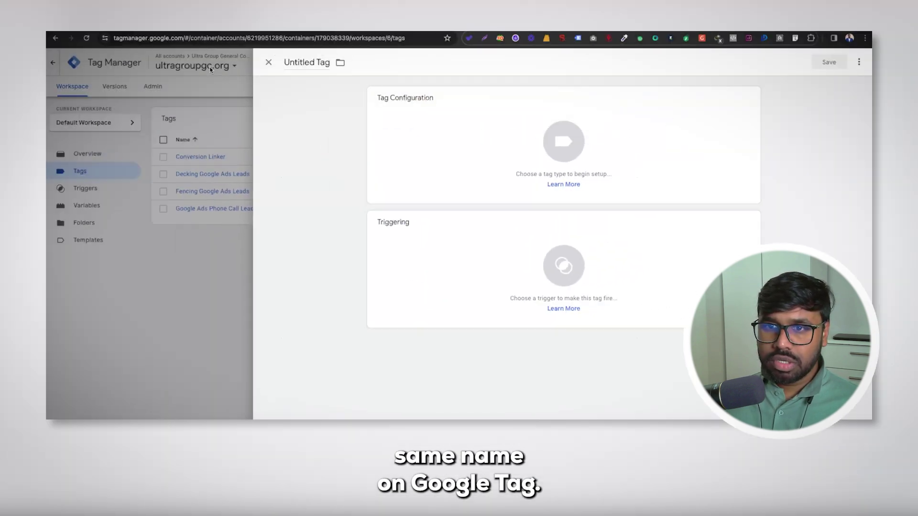
click(294, 62)
text(Test Google Ads Submit)
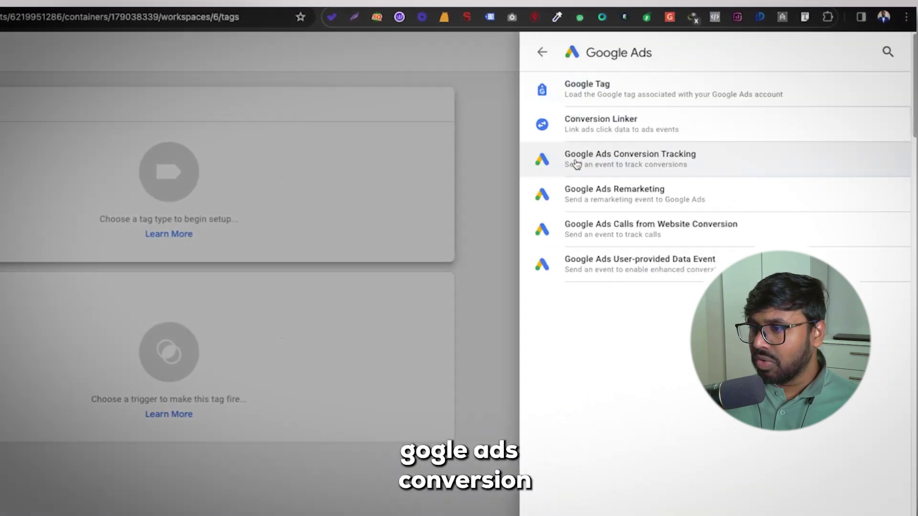
click(575, 164)
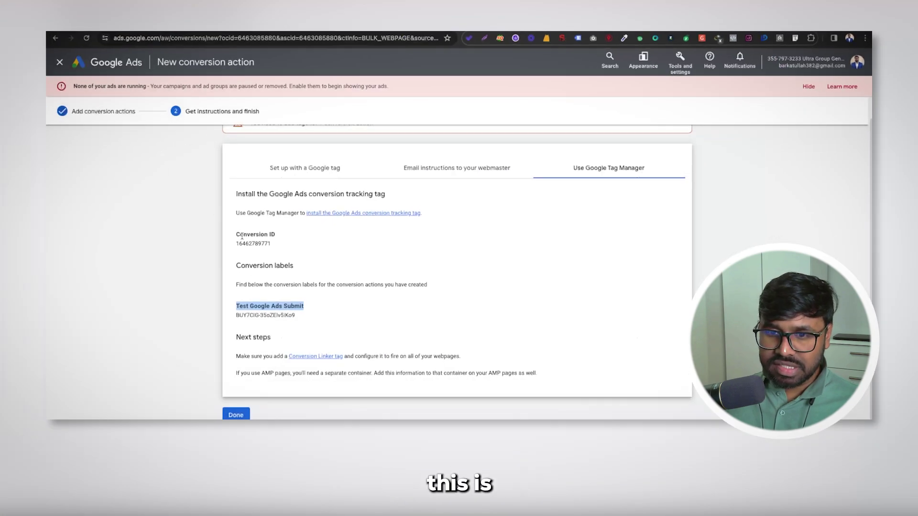
Copy the conversion ID and conversion label from Google Ads into the tag's fields.
double_click(247, 244)
key(ctrl+c)
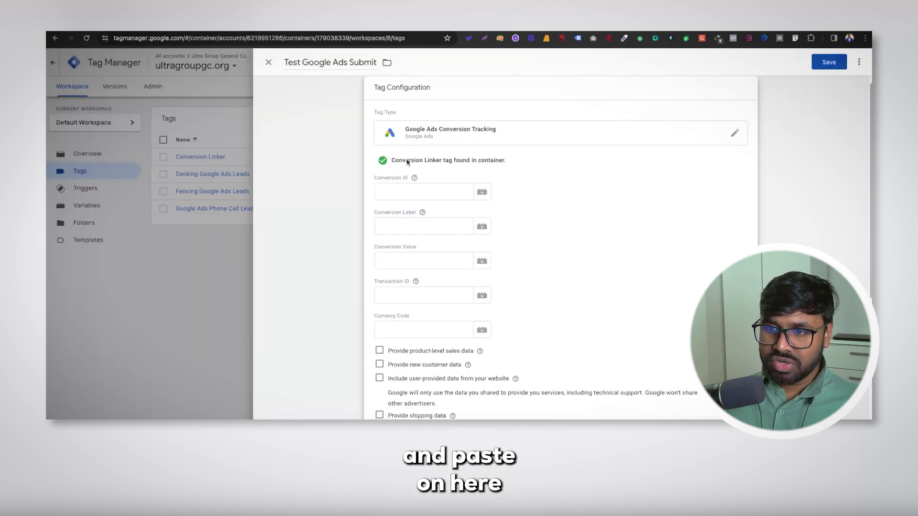
click(402, 191)
key(ctrl+v)
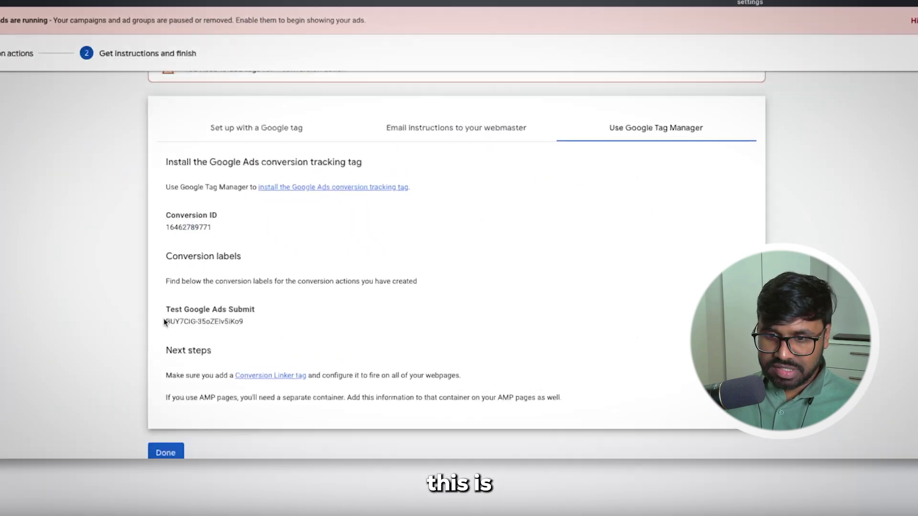
drag(238, 316, 305, 318)
key(ctrl+c)
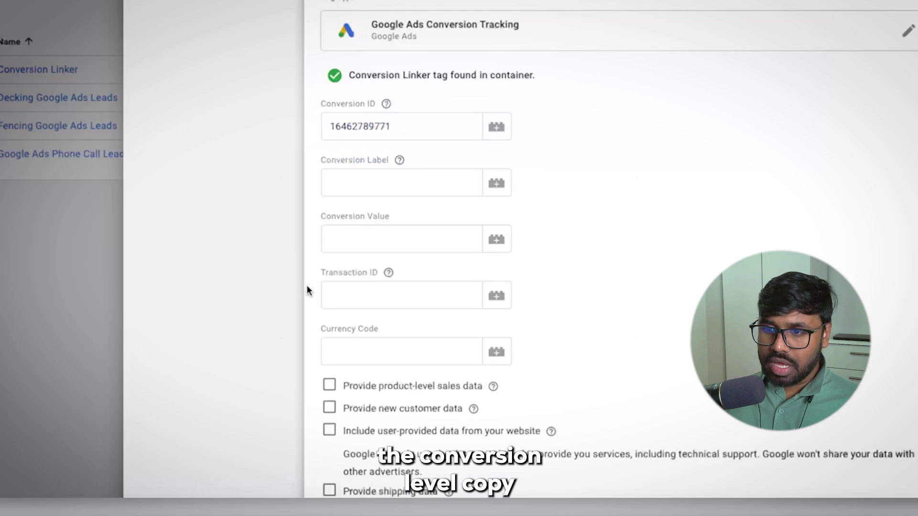
click(396, 189)
key(ctrl+v)
scroll(736, 217, down, 7)
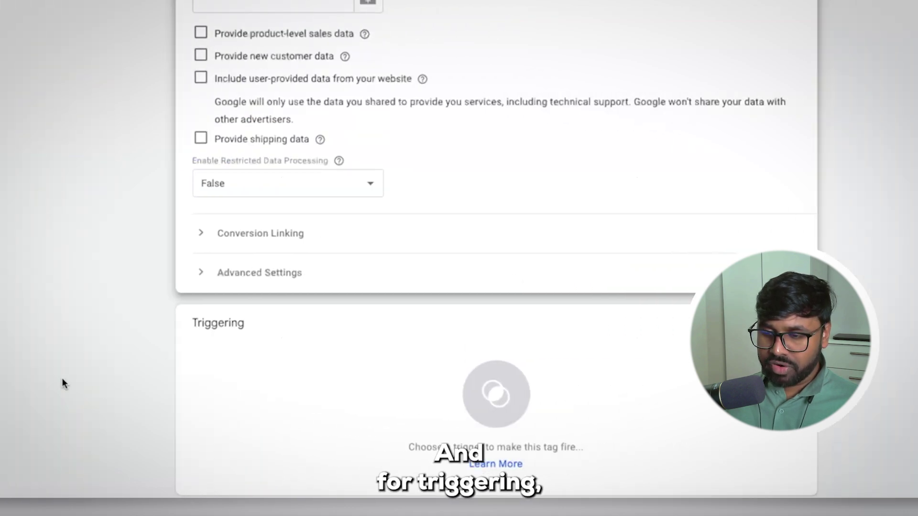
Start a new trigger for the tag named 'Thank You page visit Test'.
click(514, 393)
text(Thank You pa)
text(ge visirt)
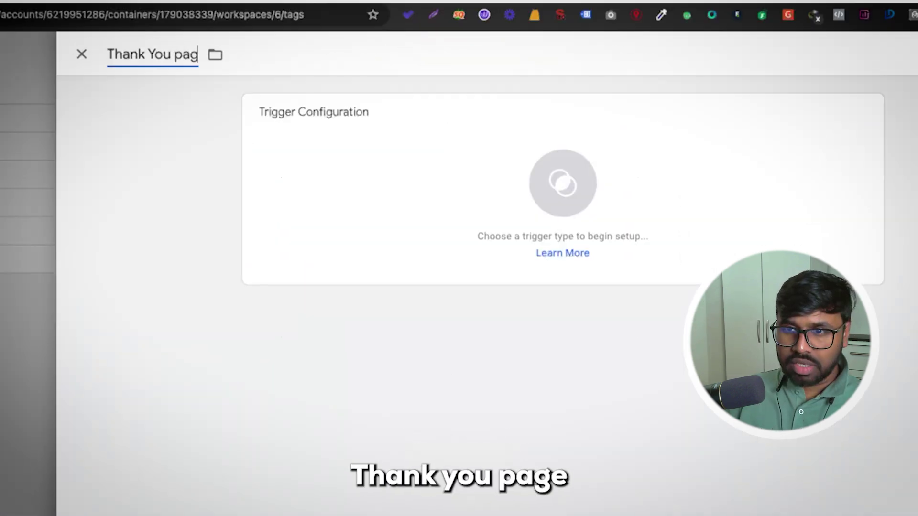
key(BackSpace)
key(BackSpace)
text(t Test)
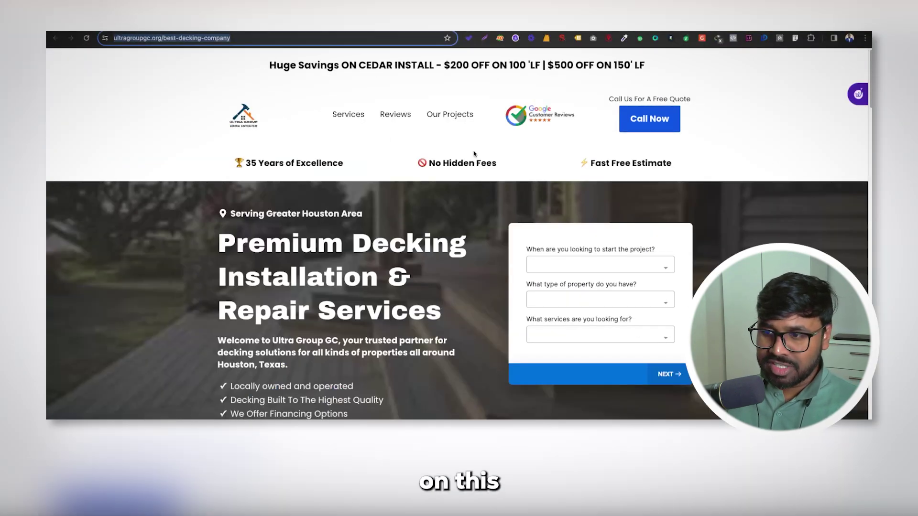
Answer the project start-time question and open the thank-you page in a new tab.
scroll(545, 276, down, 1)
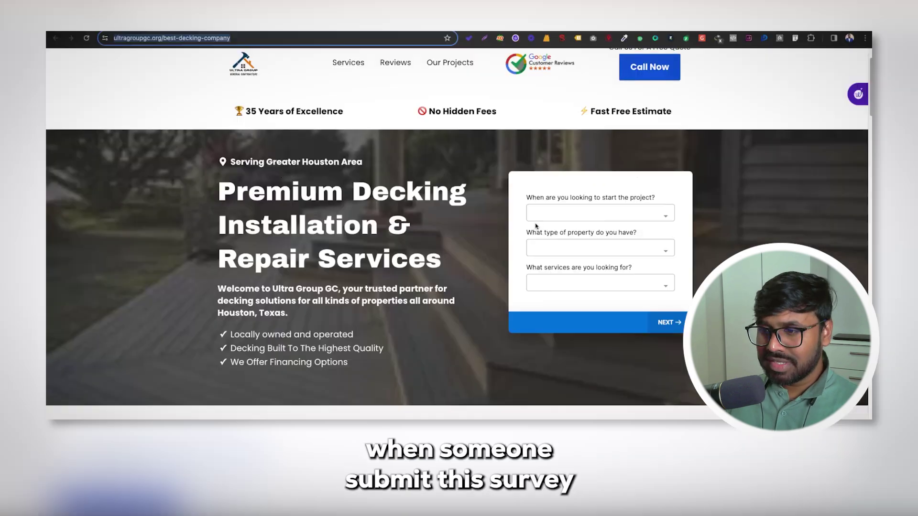
click(568, 214)
click(569, 258)
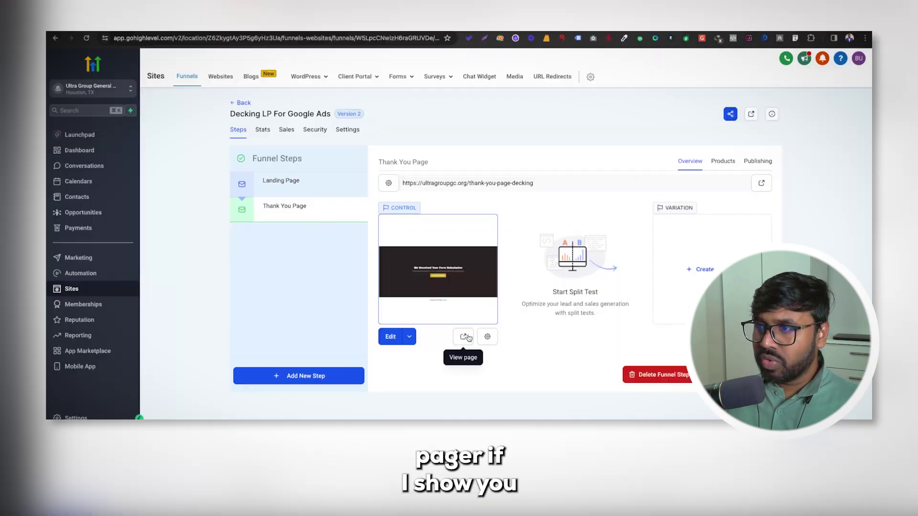
click(467, 423)
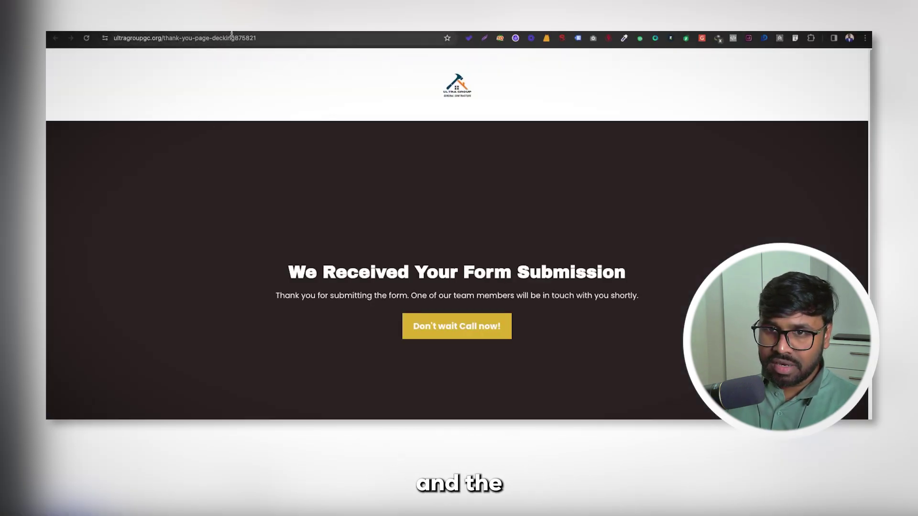
Remove the trailing number from the thank-you page URL to load thank-you-page-decking.
drag(234, 38, 256, 38)
key(BackSpace)
key(Return)
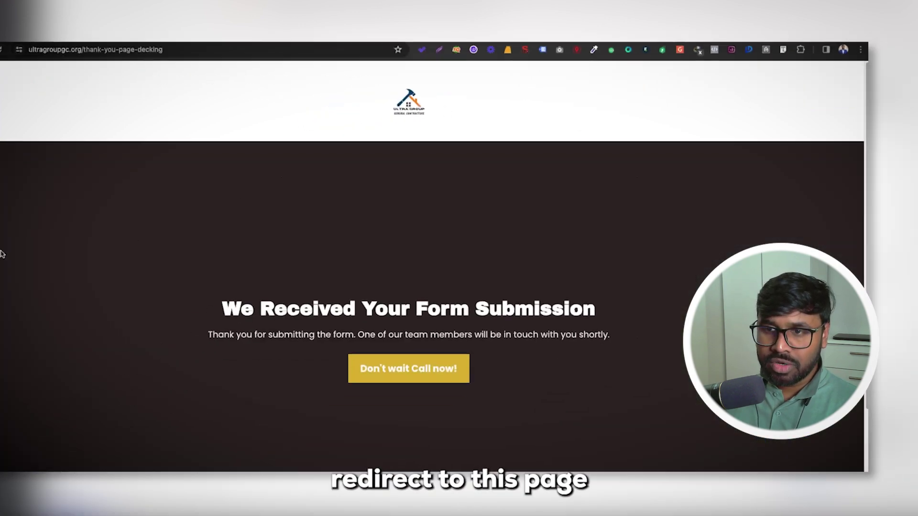
key(super+l)
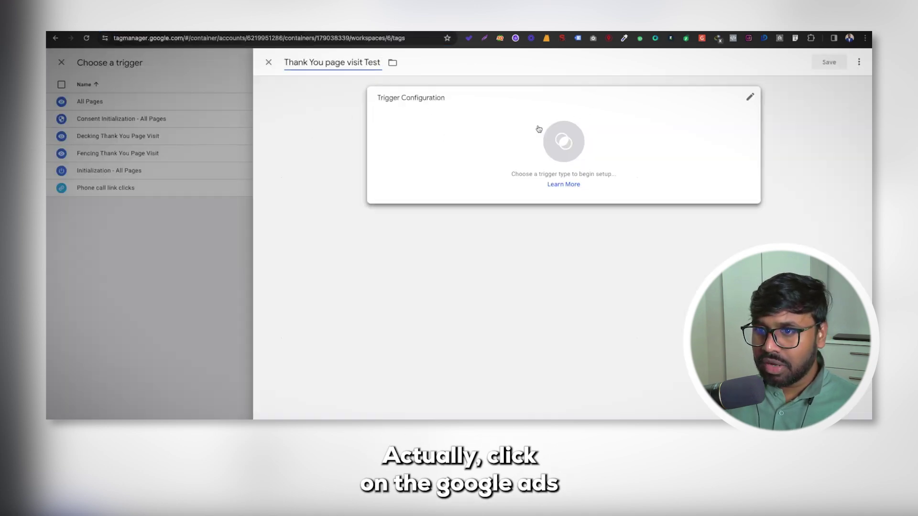
Make the trigger a Page View trigger that fires on some page views, based on Page Path.
click(535, 128)
click(652, 162)
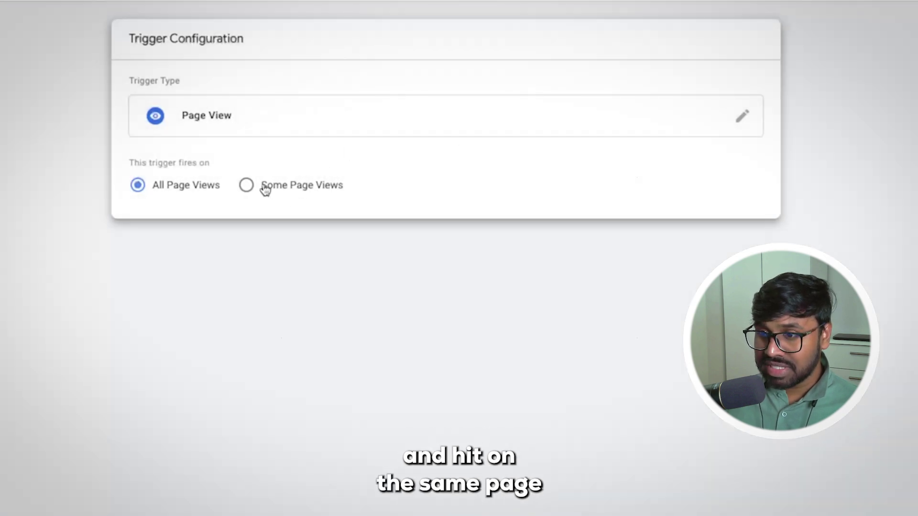
click(265, 189)
click(210, 255)
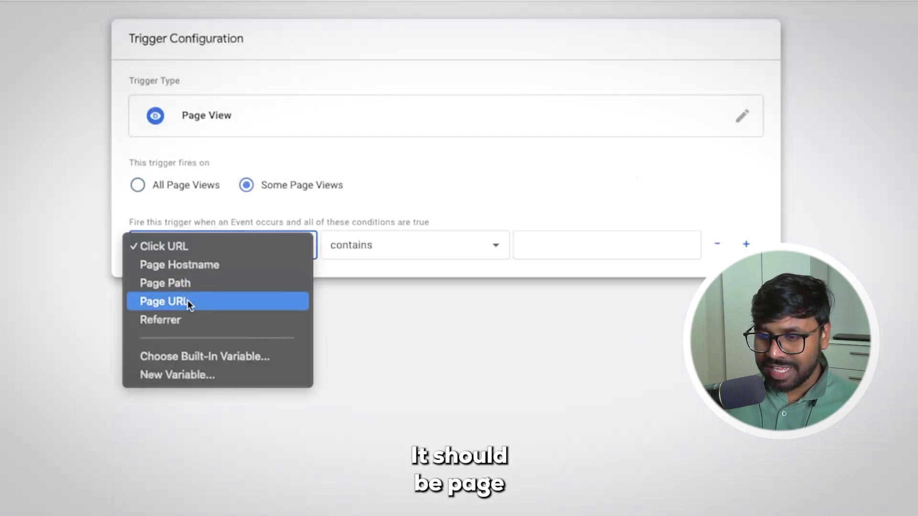
click(187, 300)
click(188, 253)
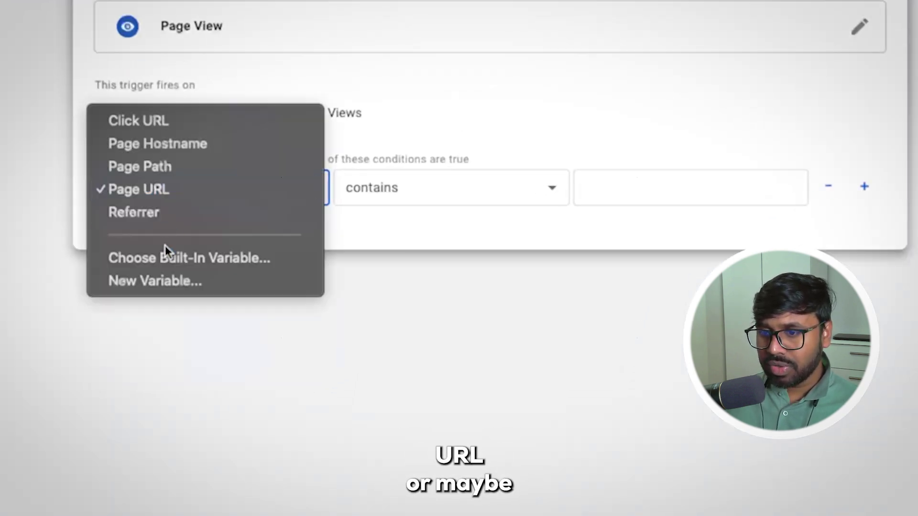
click(176, 167)
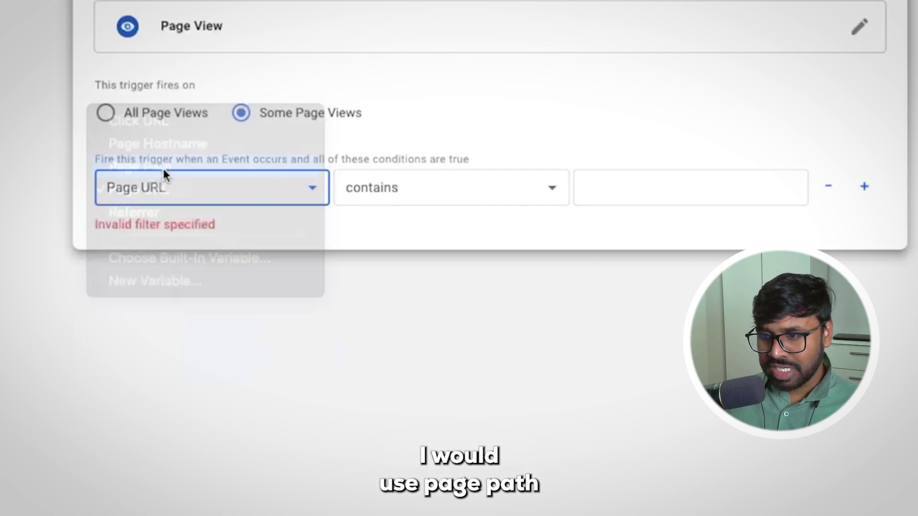
Set the condition to contains /thank-you-page-decking, then save the trigger and the tag.
click(435, 203)
click(385, 187)
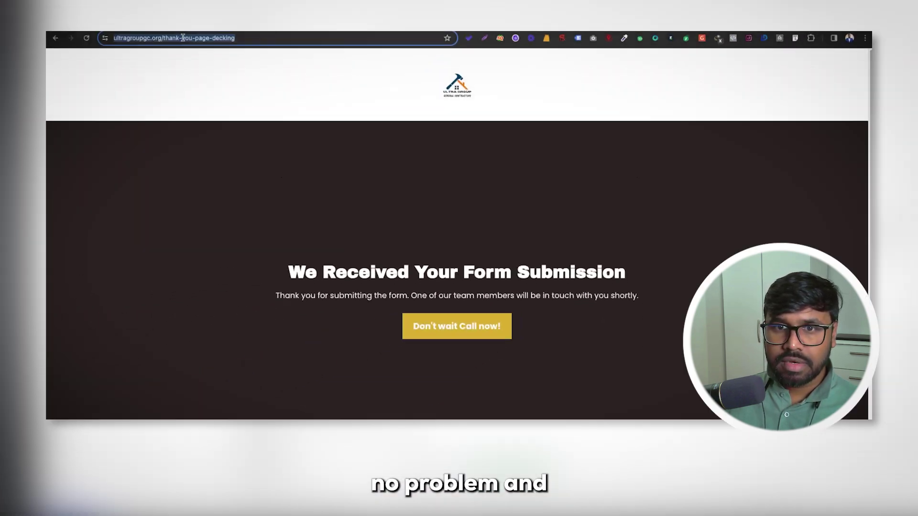
drag(183, 37, 255, 39)
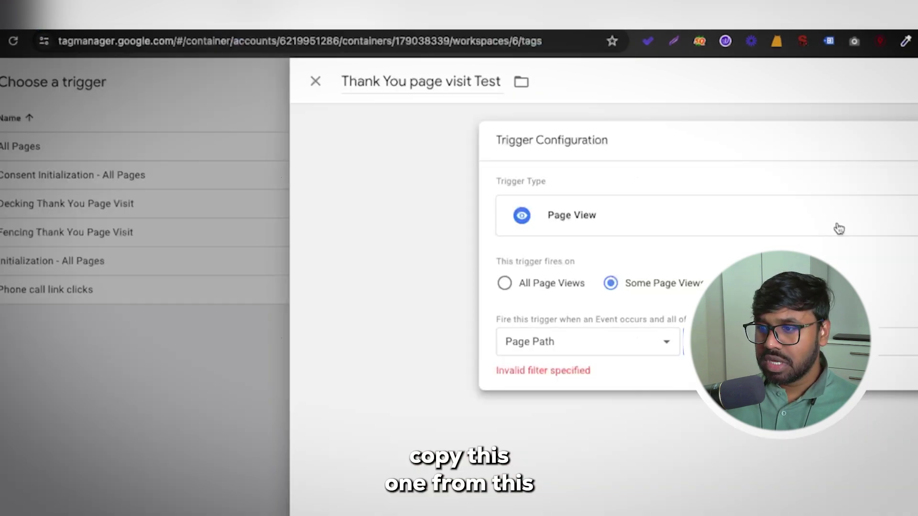
text(/thank-you-page-decking)
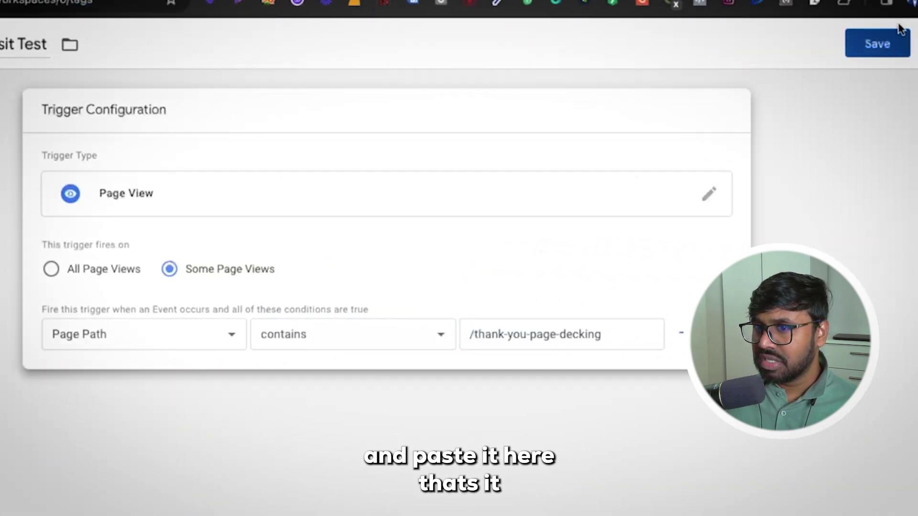
click(885, 37)
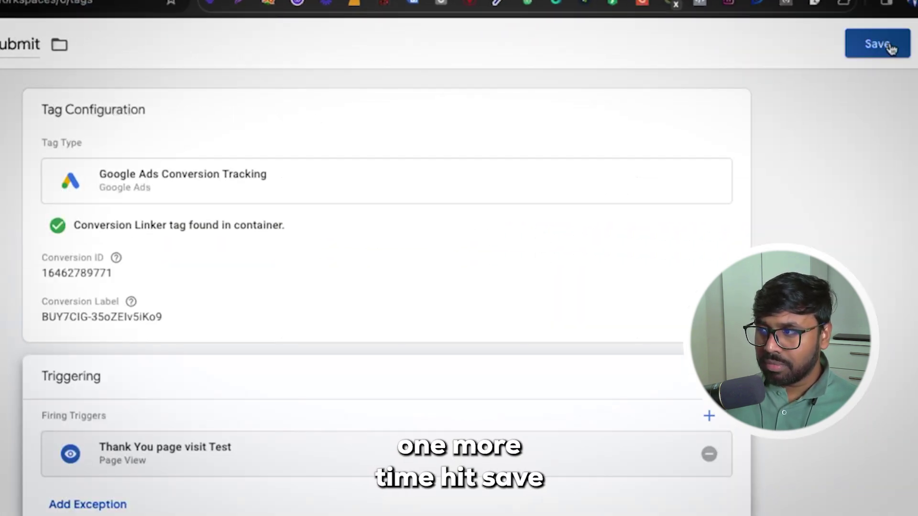
click(888, 44)
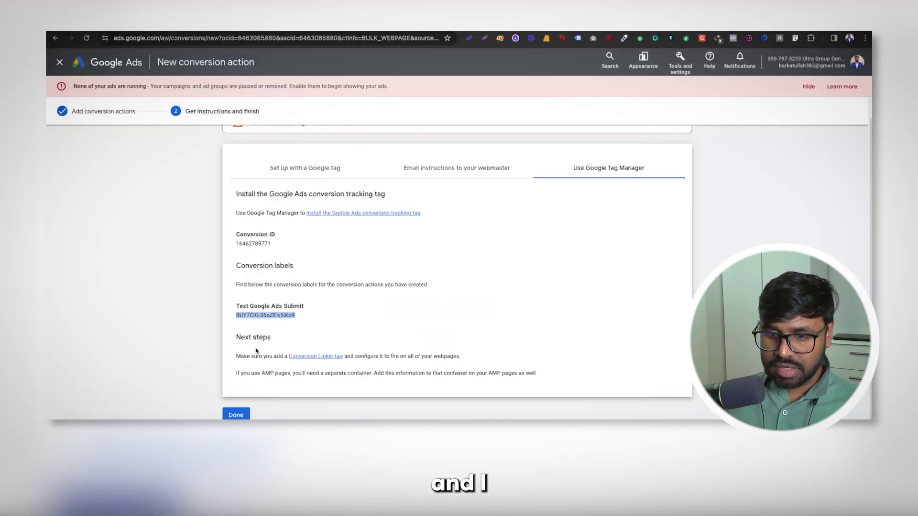
Finish the conversion action, tick Test Google Ads Submit, and select the decking page's web address.
click(230, 415)
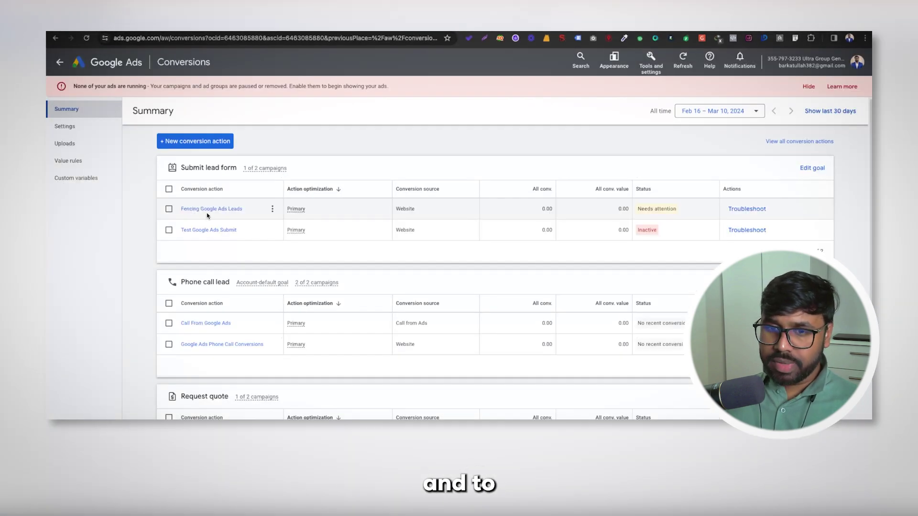
click(170, 231)
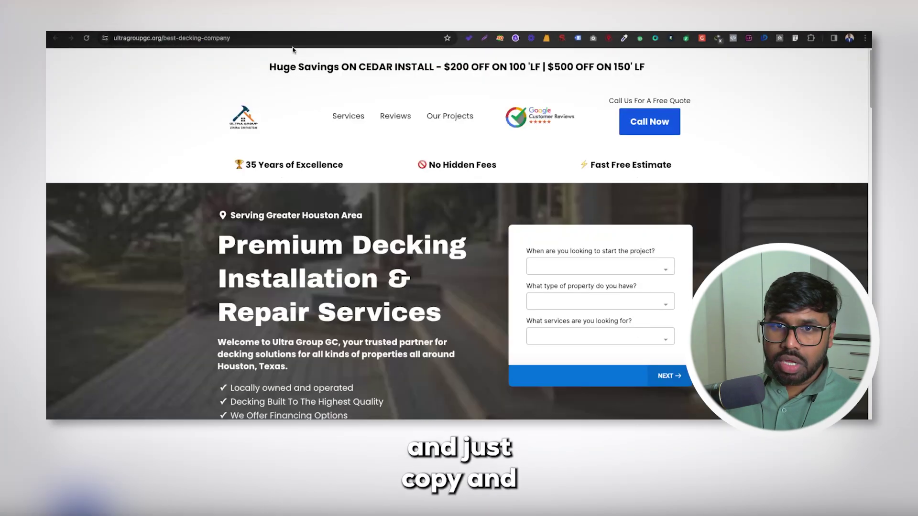
click(296, 20)
key(ctrl+c)
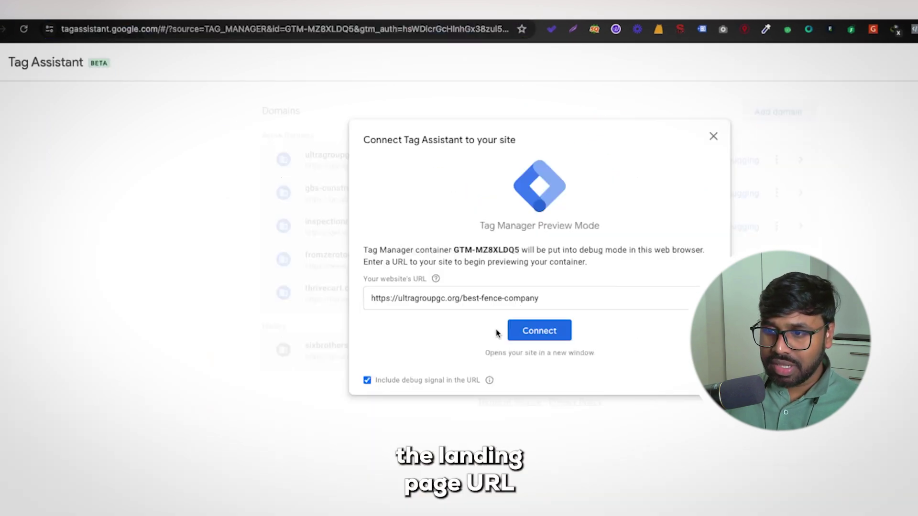
Connect Tag Assistant to the decking landing page URL in place of the fence URL.
click(548, 300)
key(ctrl+a)
key(ctrl+v)
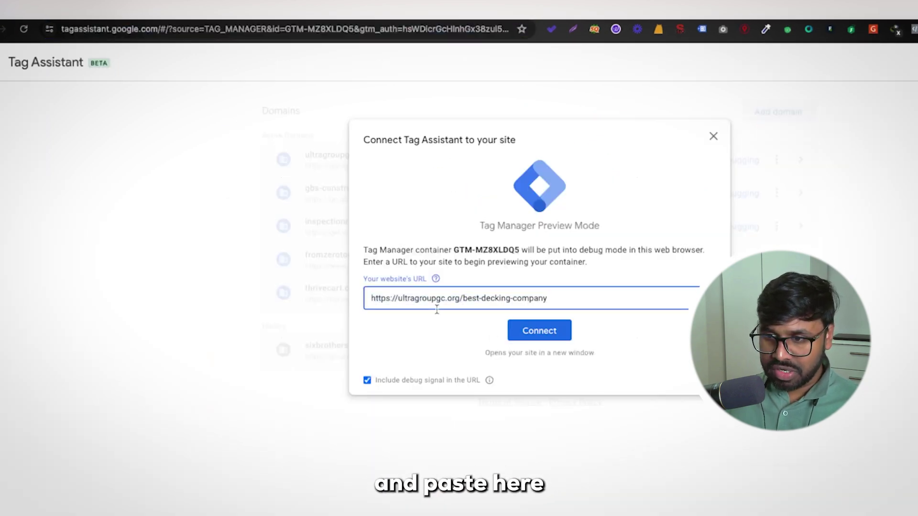
click(538, 330)
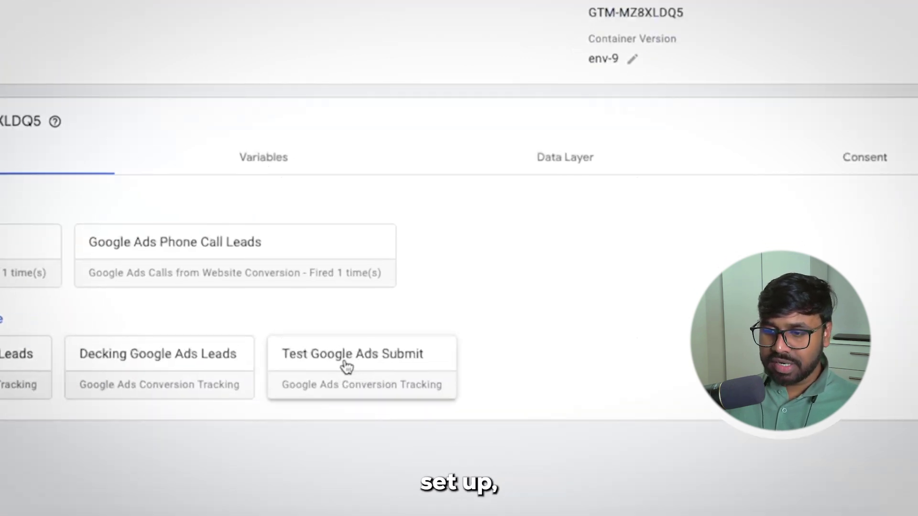
Choose Deck Repair as the service and autofill the address, city and state.
drag(48, 358, 107, 362)
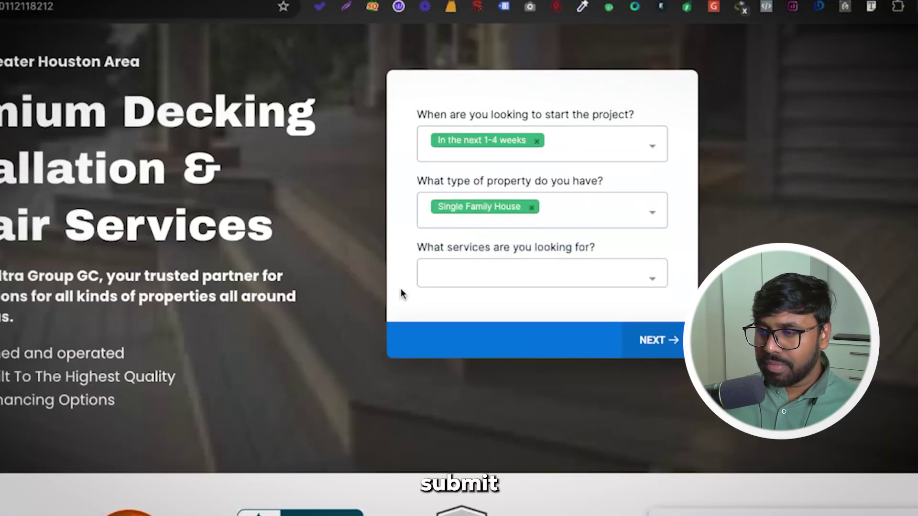
click(518, 275)
click(437, 334)
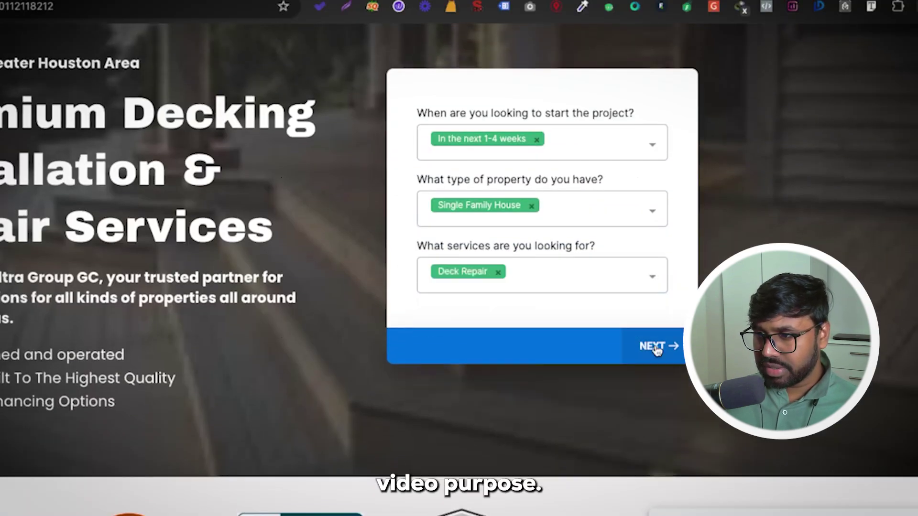
click(652, 340)
click(504, 149)
click(559, 269)
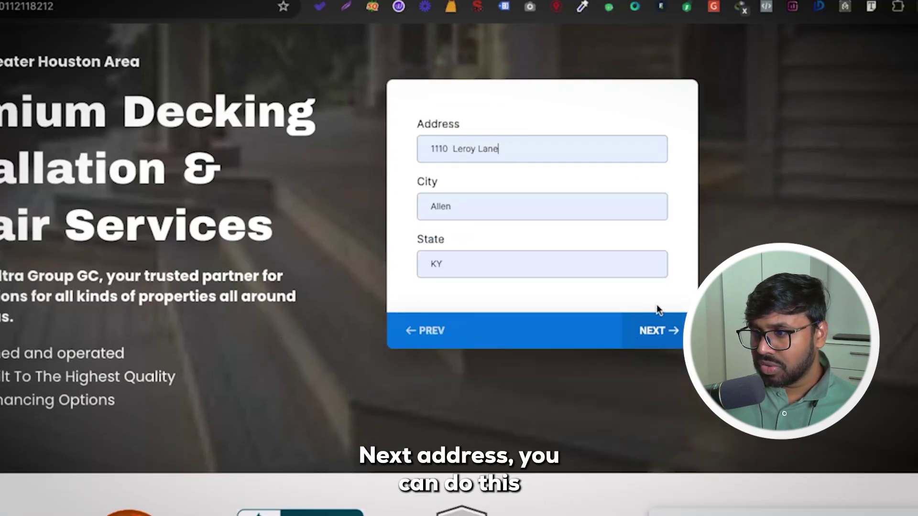
click(667, 340)
Fill in a saved test e-mail, phone number and first name Test, then submit the form.
click(444, 139)
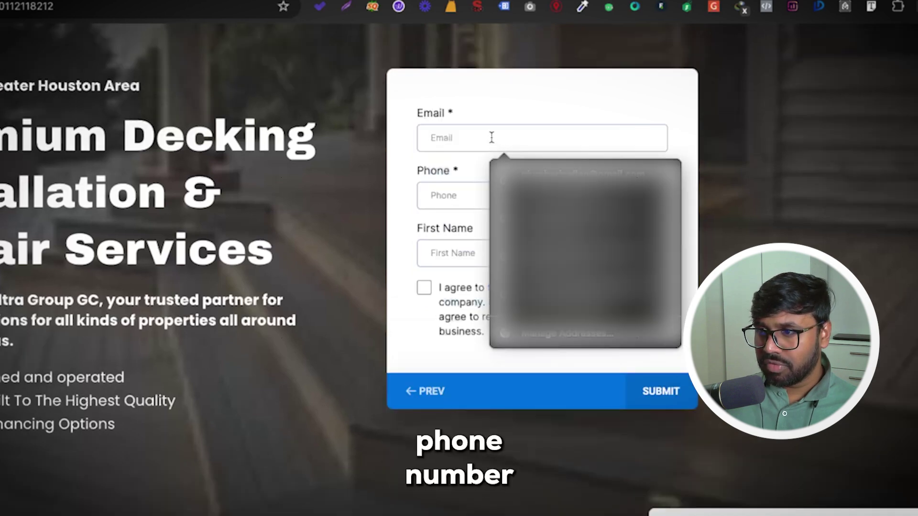
click(487, 115)
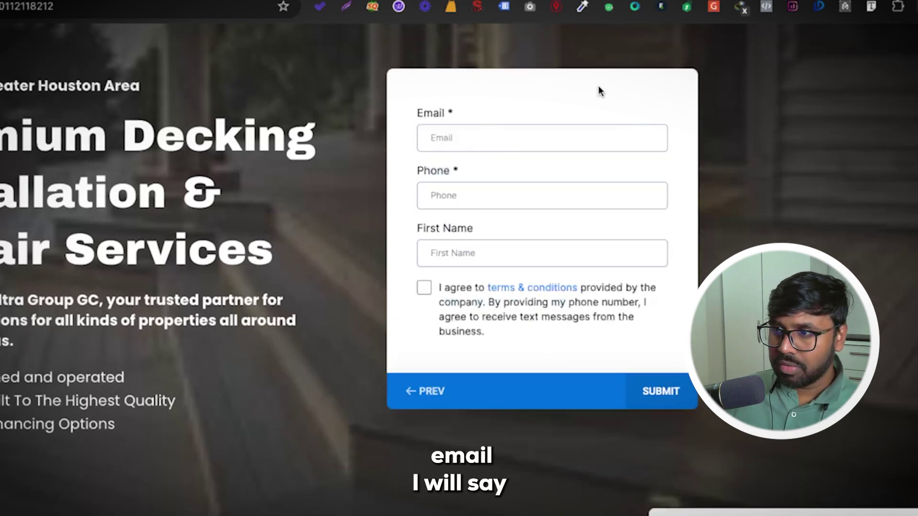
click(598, 138)
click(550, 167)
click(507, 199)
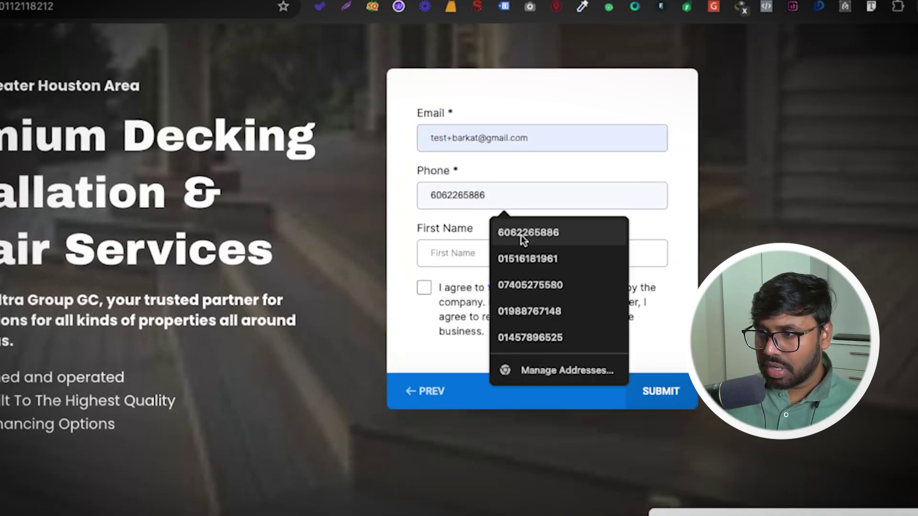
click(518, 291)
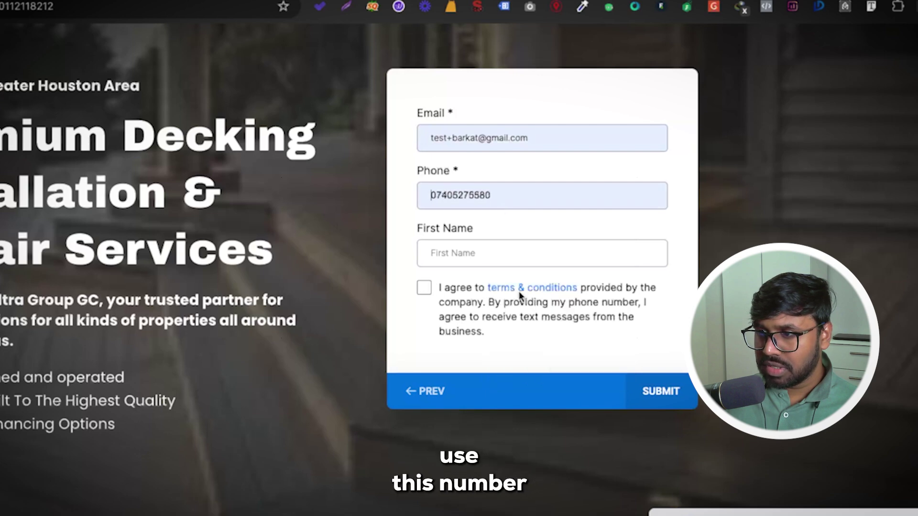
click(489, 263)
click(506, 348)
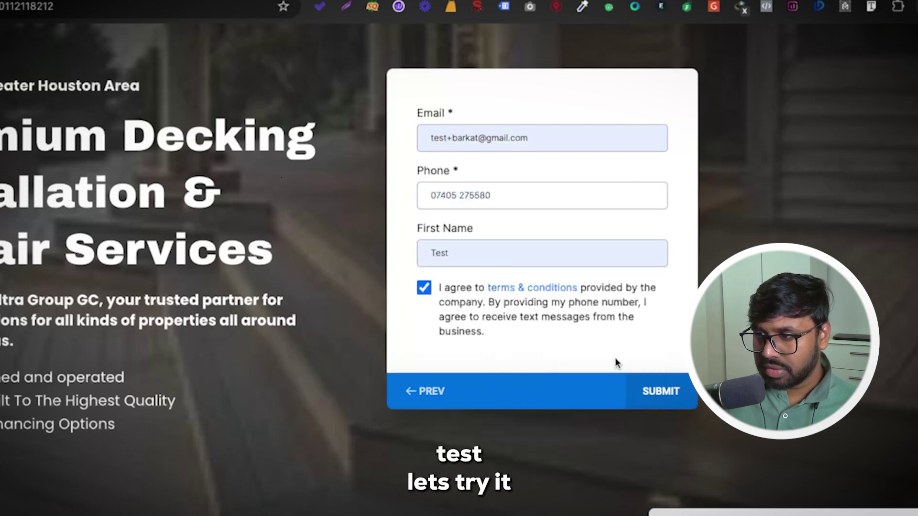
click(656, 393)
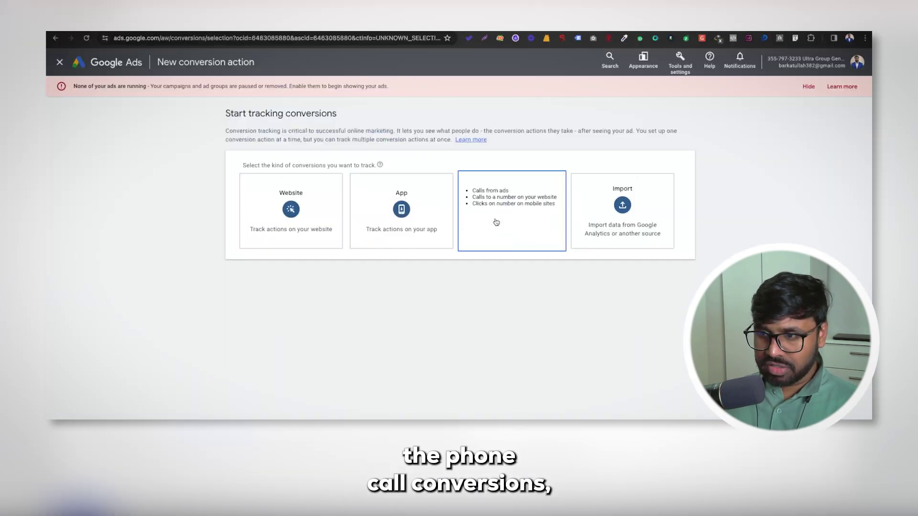
Choose Phone calls as the conversion type, sourced from calls to your website's phone number.
click(516, 214)
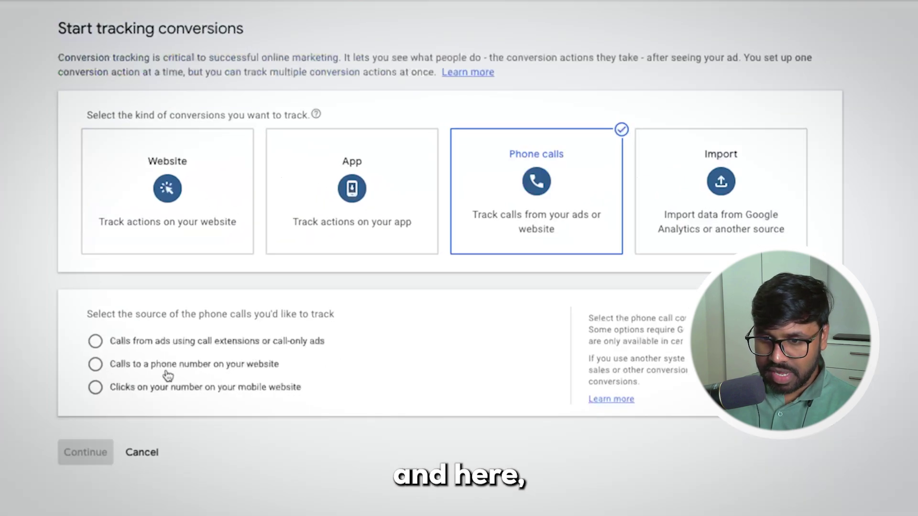
click(96, 342)
click(96, 362)
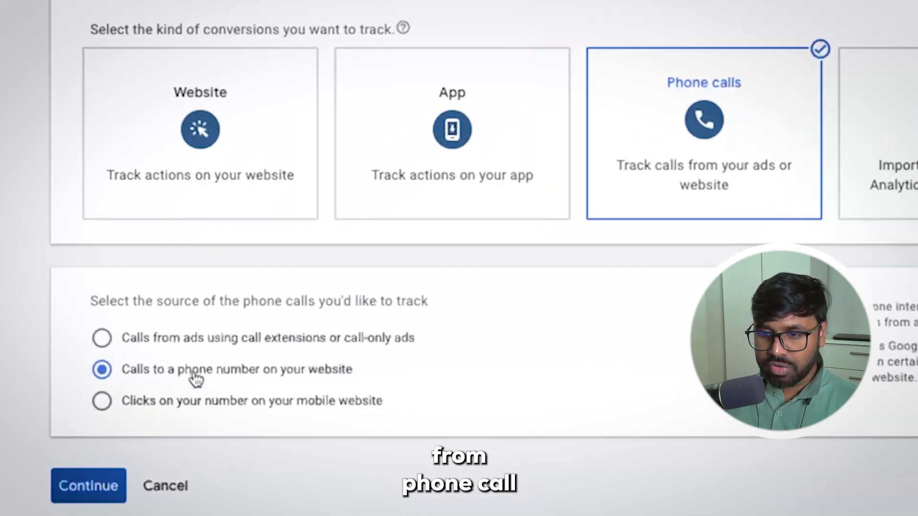
click(92, 489)
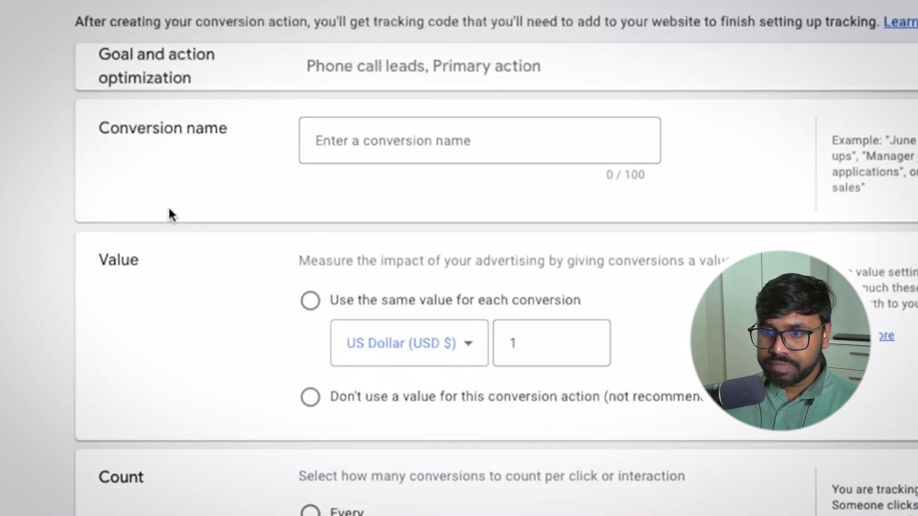
Name the conversion 'Test Call Conversion', use no value, and review the Count setting.
click(332, 145)
text(Test Call Conversion)
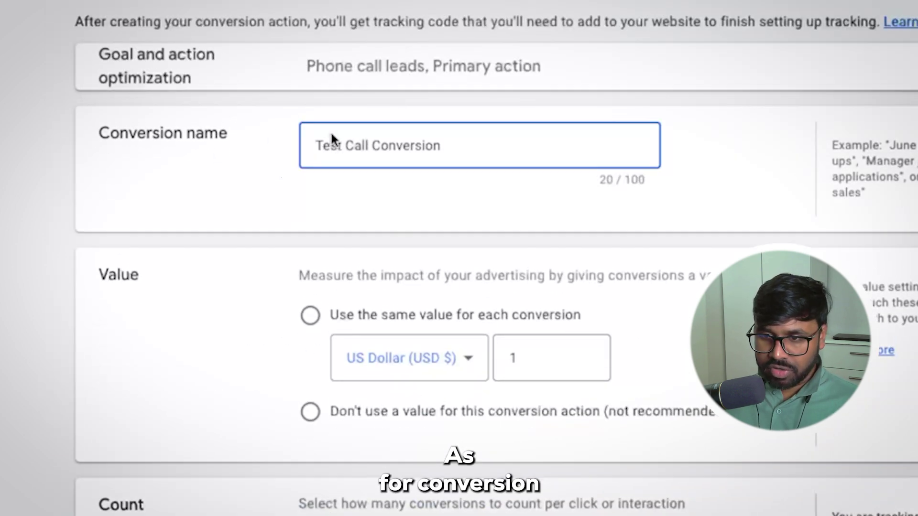
drag(451, 141, 265, 154)
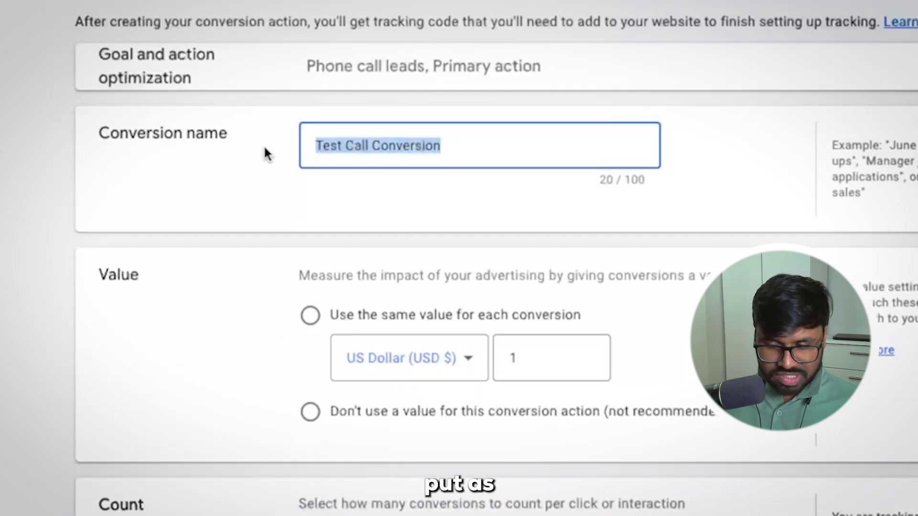
scroll(410, 143, down, 5)
scroll(372, 49, up, 1)
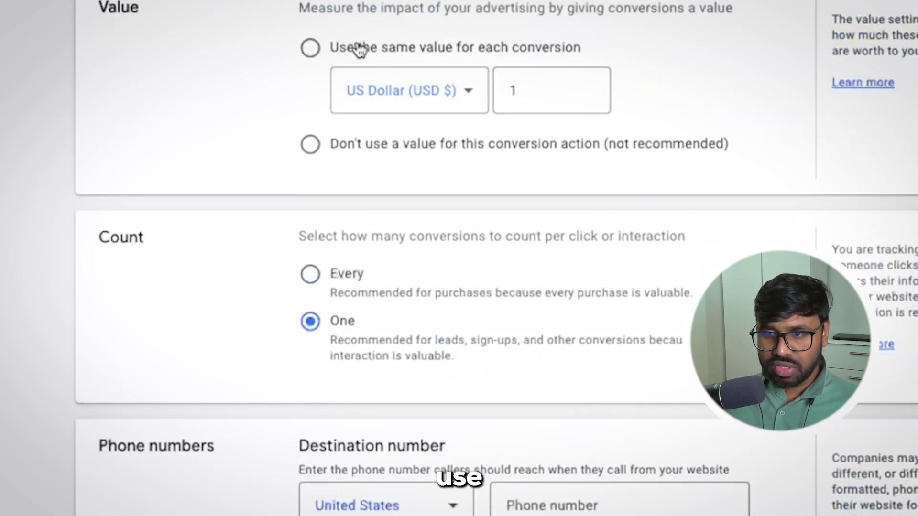
scroll(362, 49, up, 5)
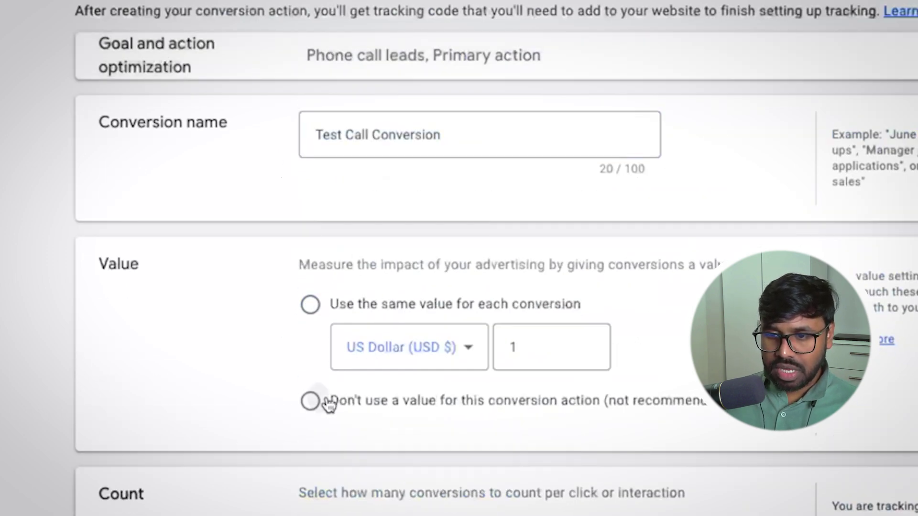
click(329, 406)
scroll(322, 332, down, 6)
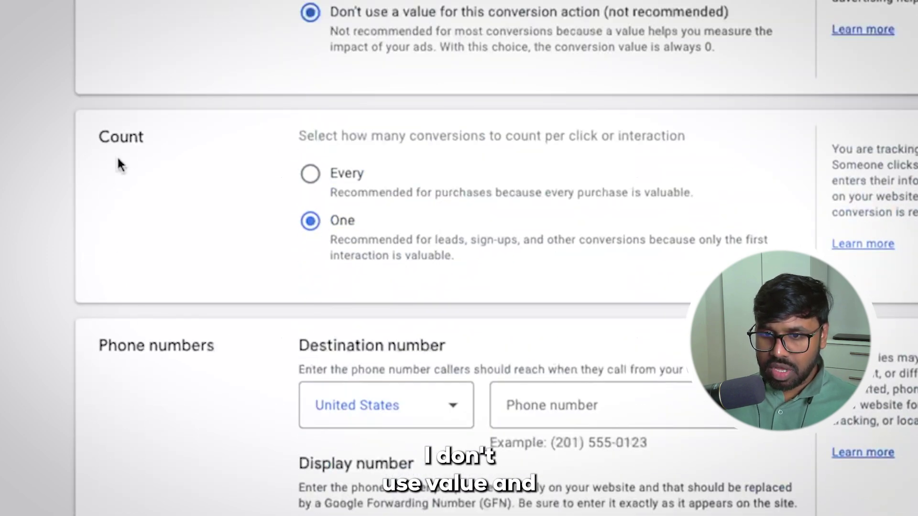
drag(100, 128, 190, 148)
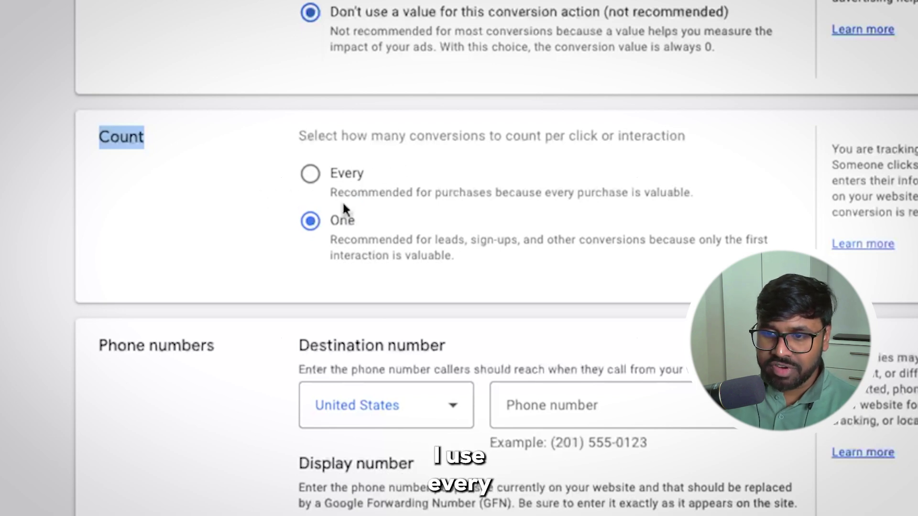
Keep United States as the destination country and select the website's business phone number.
scroll(375, 189, down, 2)
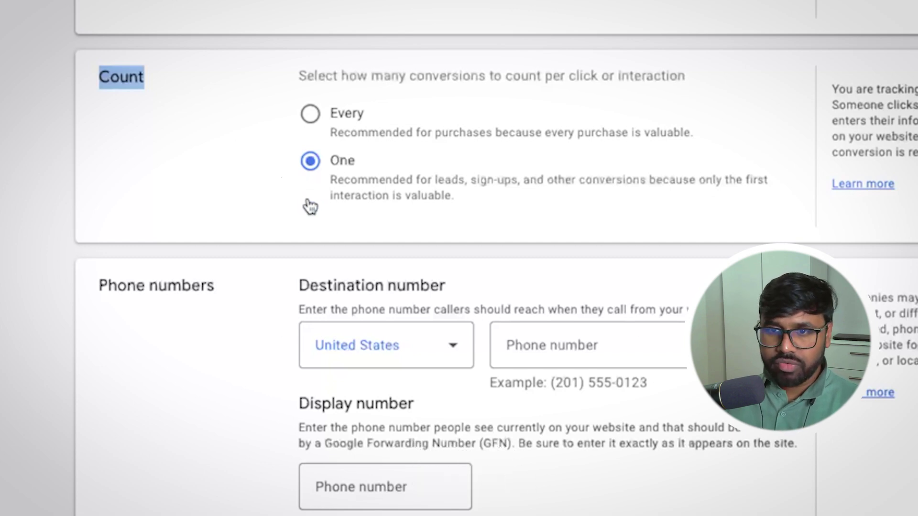
scroll(285, 268, down, 2)
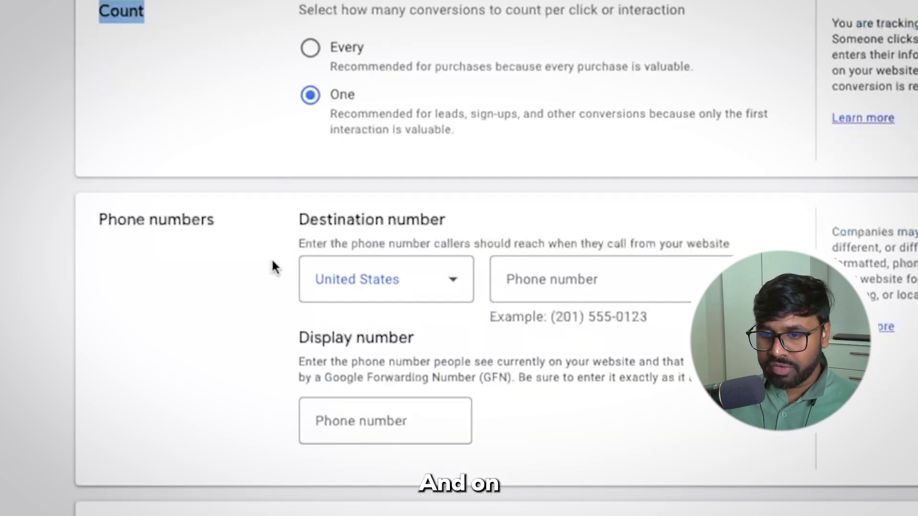
scroll(299, 242, down, 1)
click(383, 254)
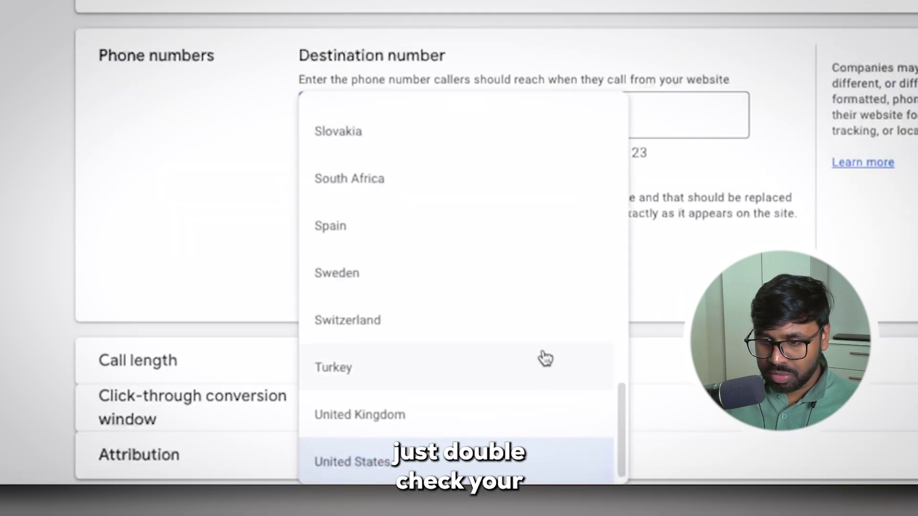
click(172, 96)
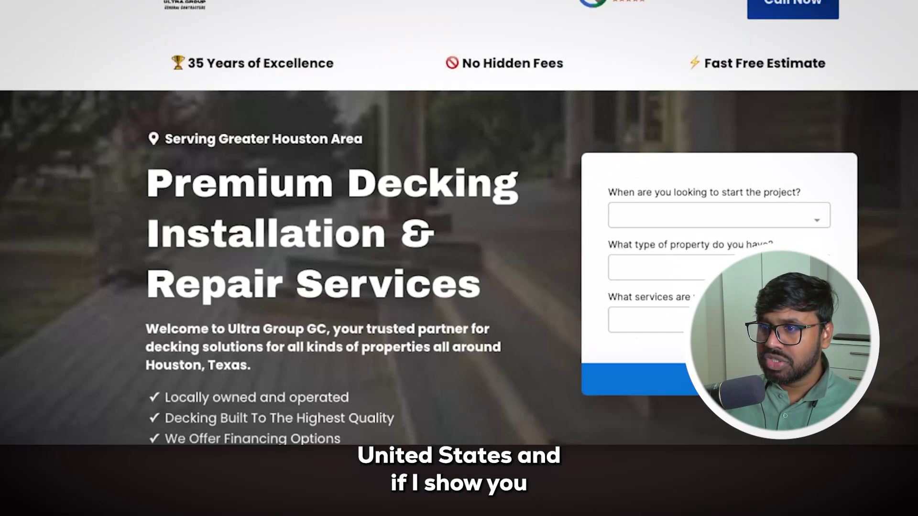
drag(159, 253, 286, 254)
key(ctrl+c)
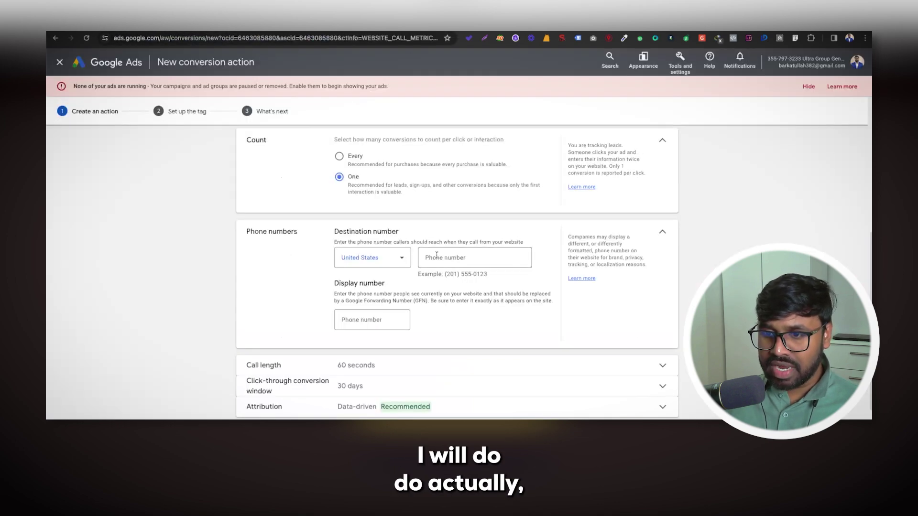
Paste the website phone number as both the destination and display number.
click(436, 256)
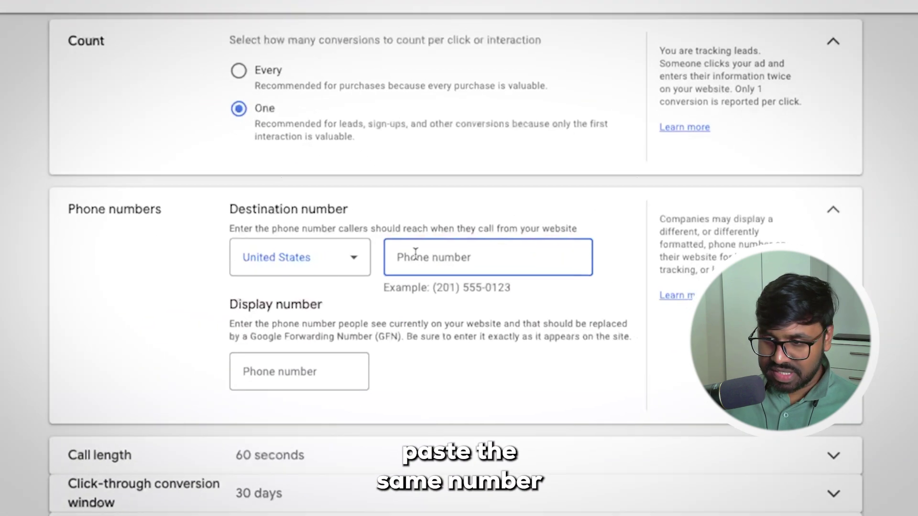
key(ctrl+v)
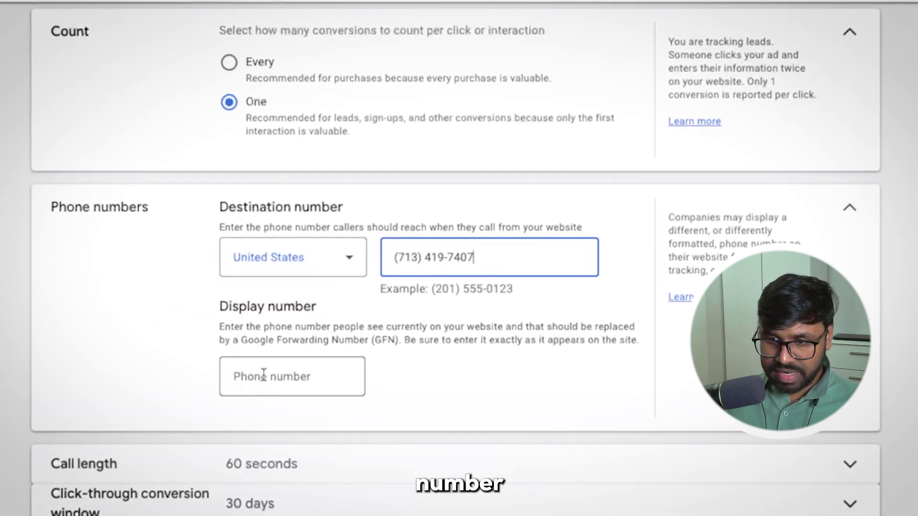
click(263, 376)
key(ctrl+v)
Set the minimum call length to 10 seconds and create the conversion action.
scroll(349, 383, down, 2)
click(224, 389)
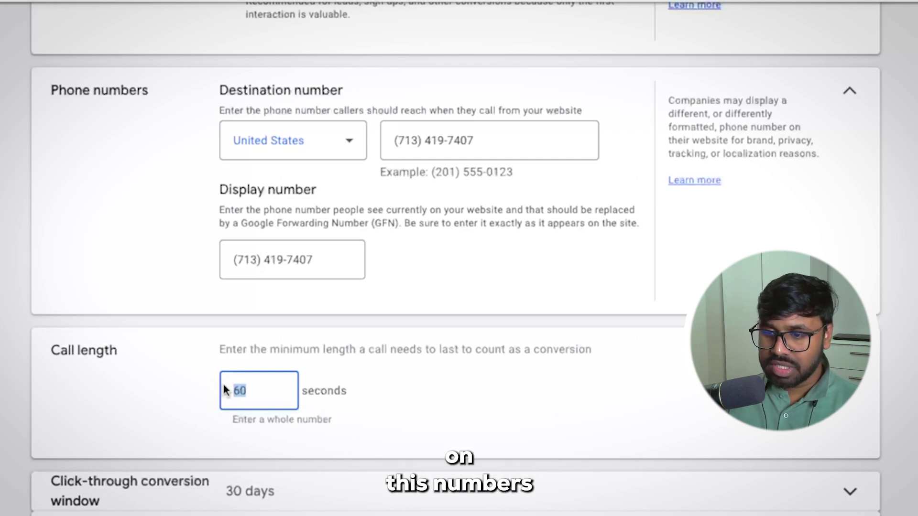
text(30)
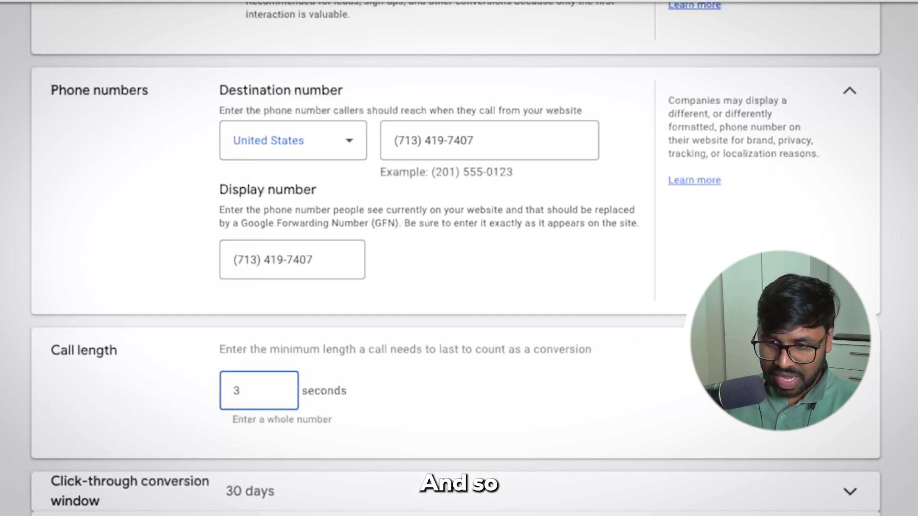
key(BackSpace)
key(BackSpace)
text(10)
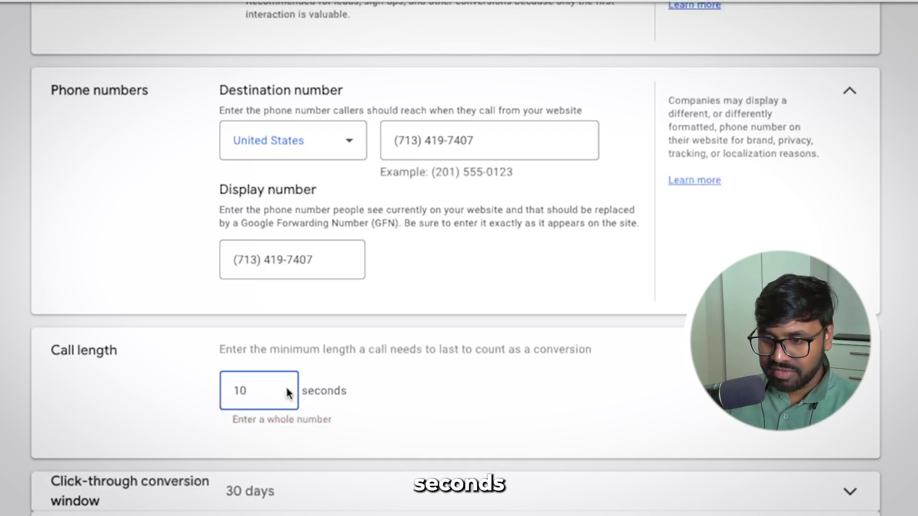
scroll(288, 393, down, 1)
scroll(79, 480, down, 1)
click(78, 483)
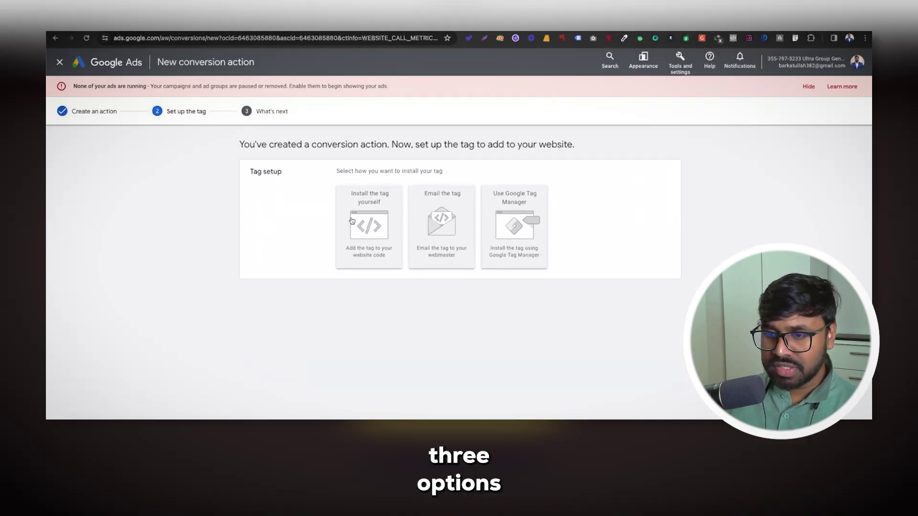
Show the Use Google Tag Manager details with conversion ID and label, and select the Test Call Conversion name.
click(366, 212)
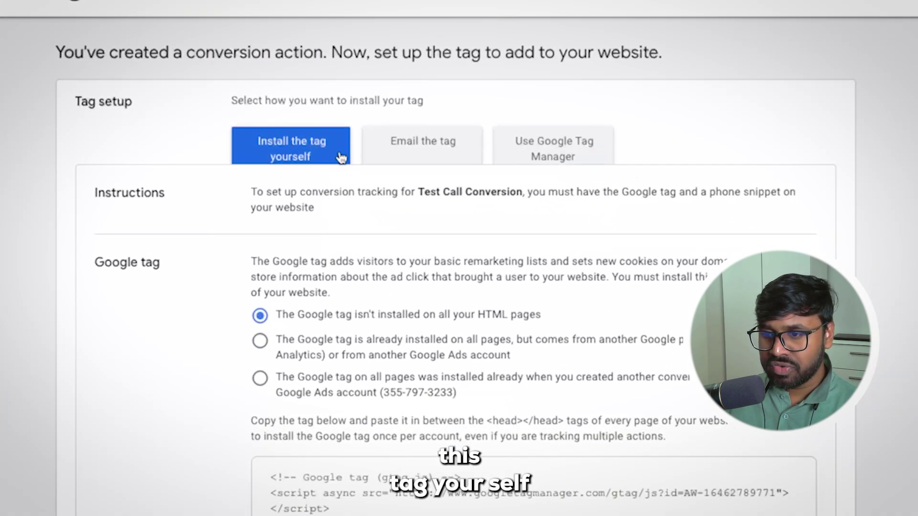
click(410, 151)
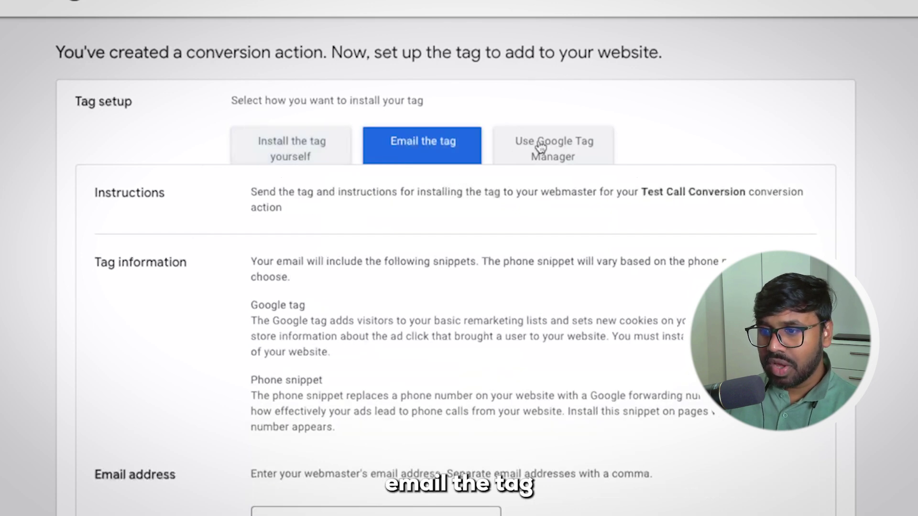
click(541, 146)
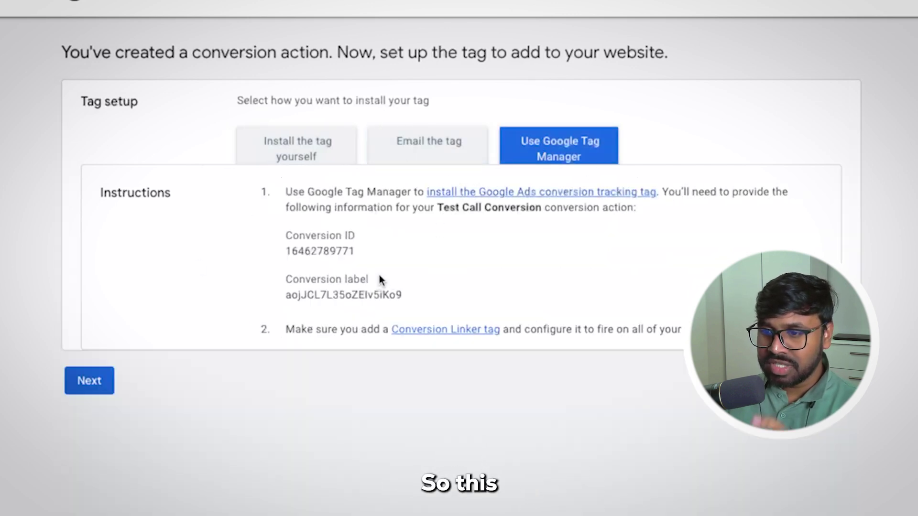
drag(439, 209, 543, 213)
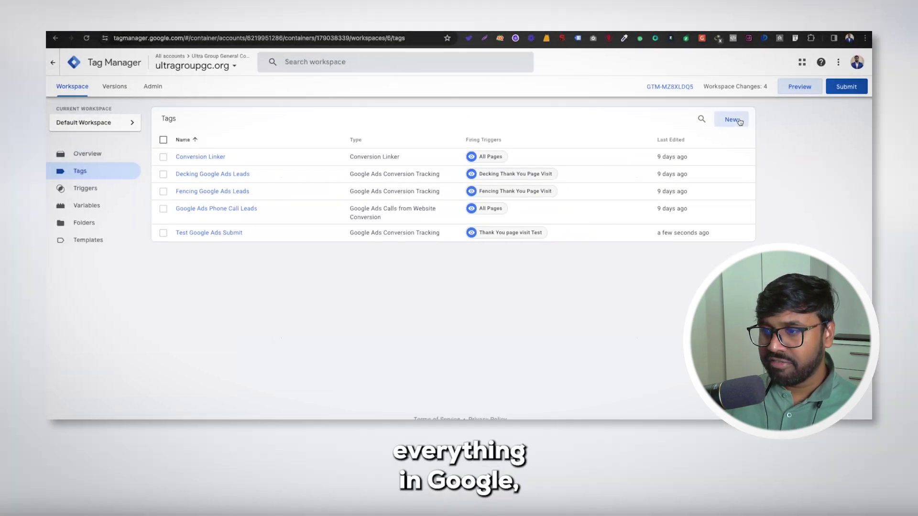
Create tag 'Test Call Conversion' as Google Ads Calls from Website Conversion, and select the website phone number.
click(732, 120)
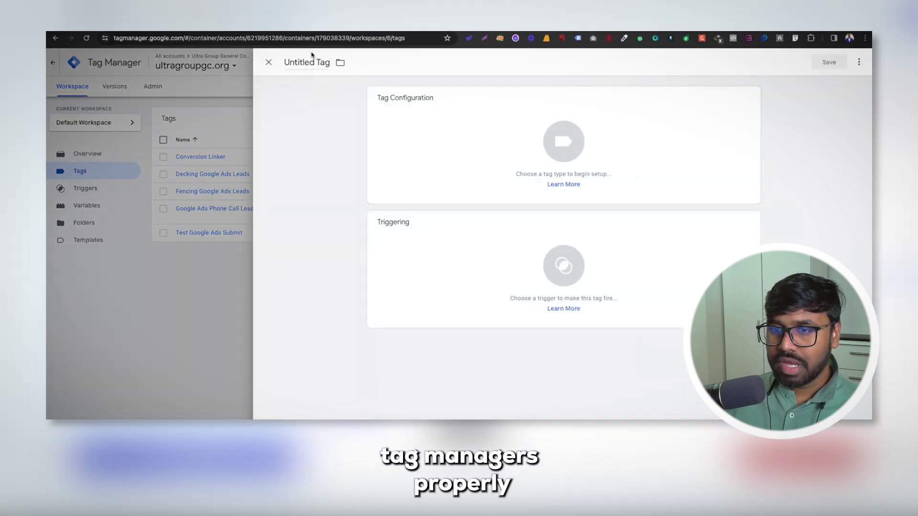
click(331, 65)
text(Test Call Conversion)
click(564, 144)
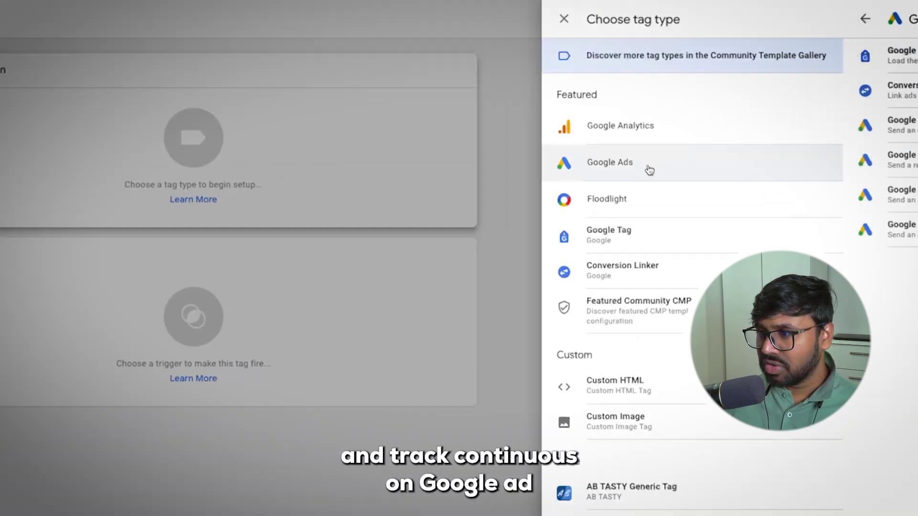
click(690, 161)
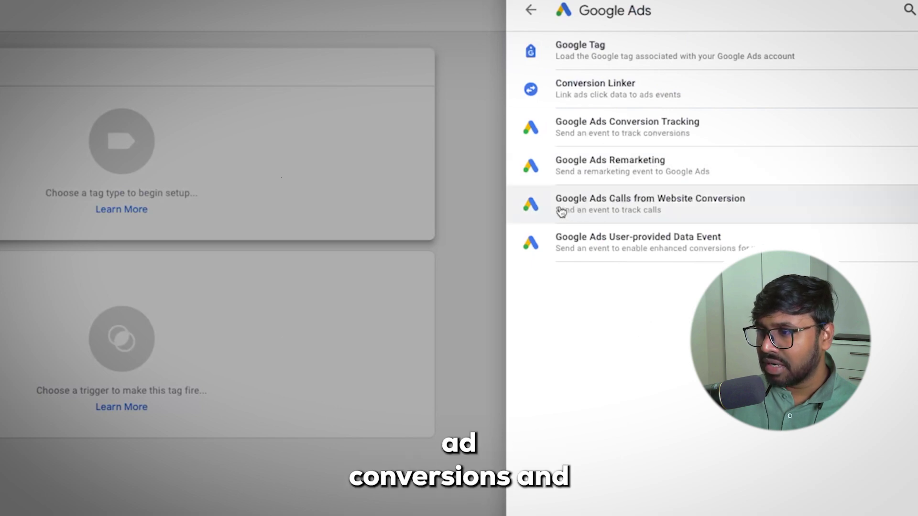
click(677, 200)
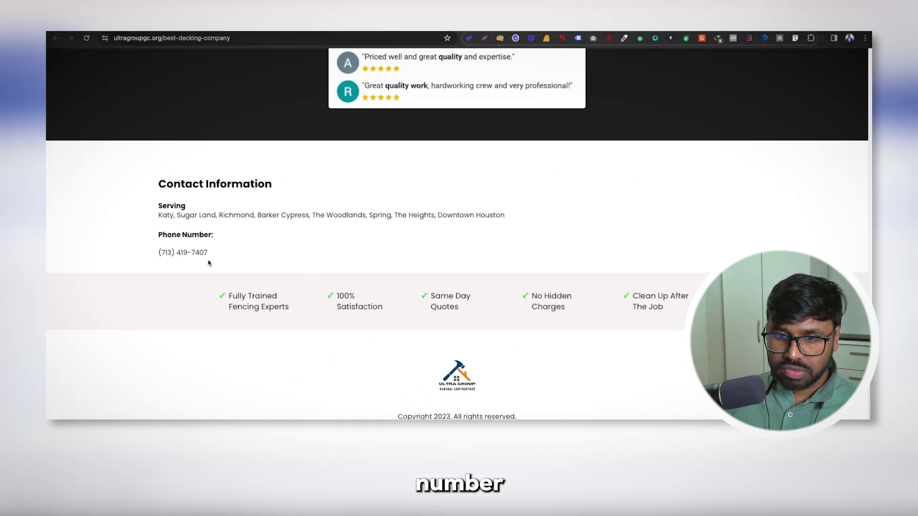
drag(208, 254, 157, 254)
drag(94, 267, 91, 271)
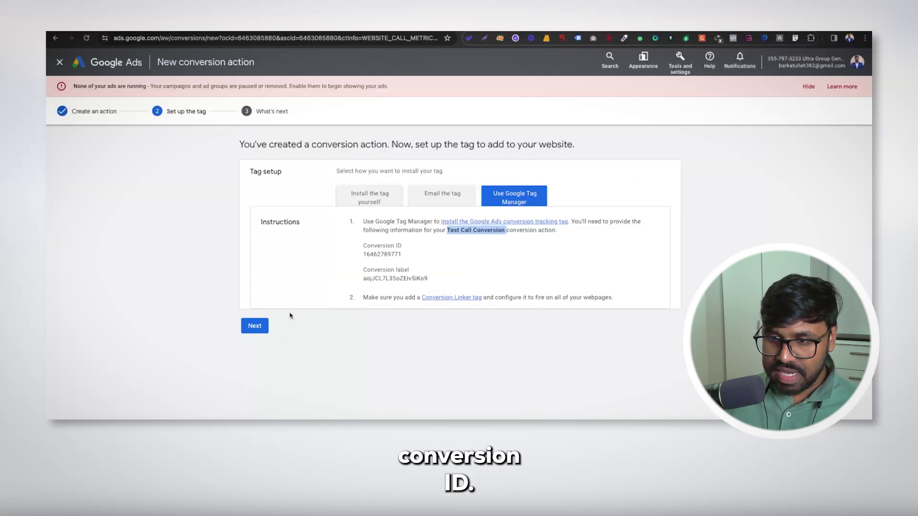
Copy the Google Ads conversion ID and label into the tag and add the All Pages trigger.
drag(363, 254, 411, 258)
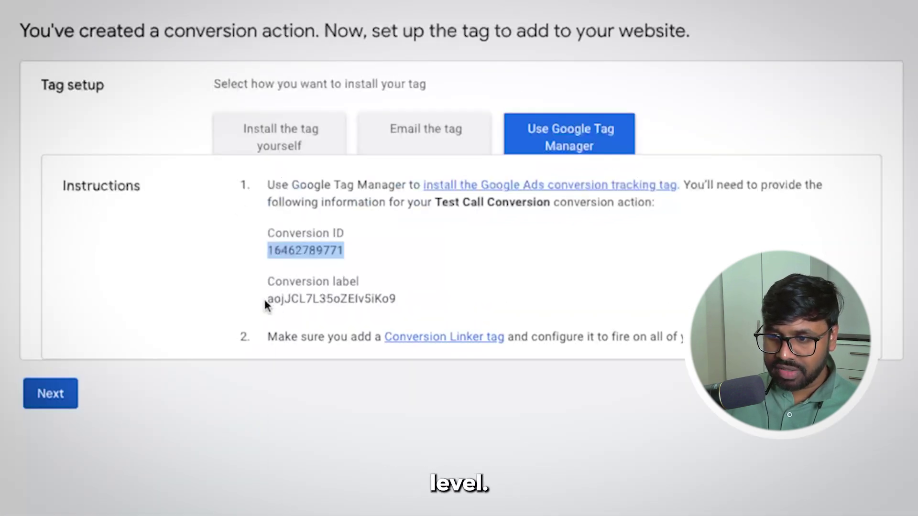
drag(267, 299, 482, 301)
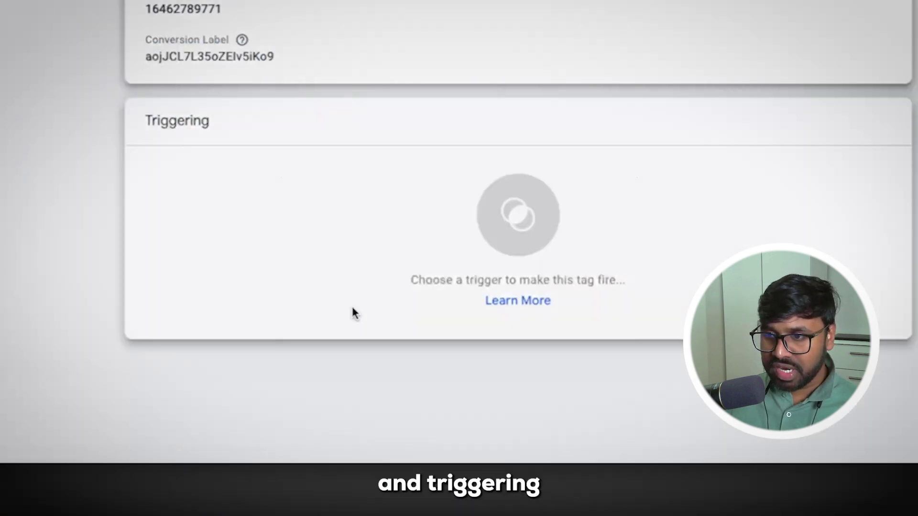
click(353, 313)
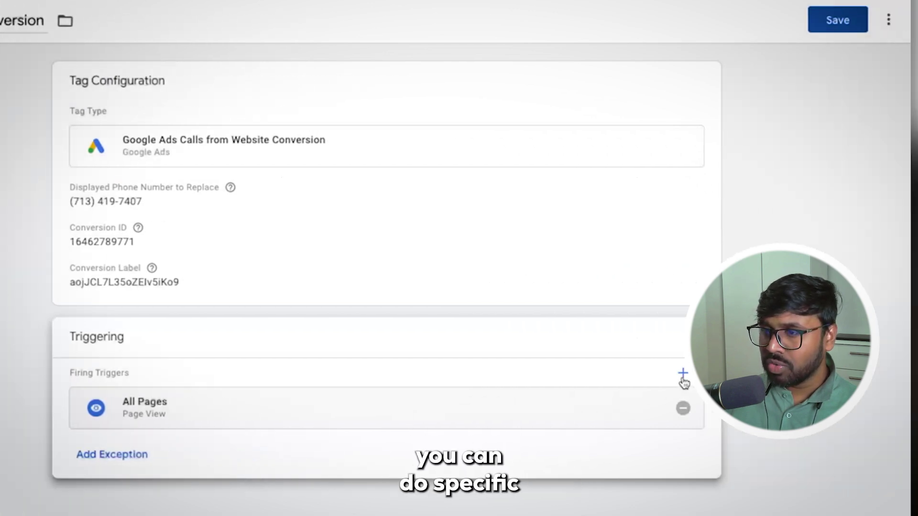
click(683, 377)
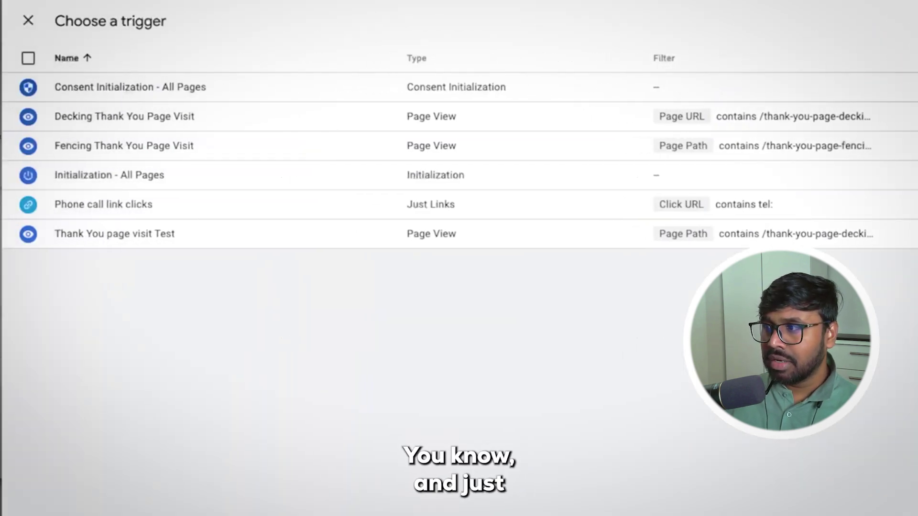
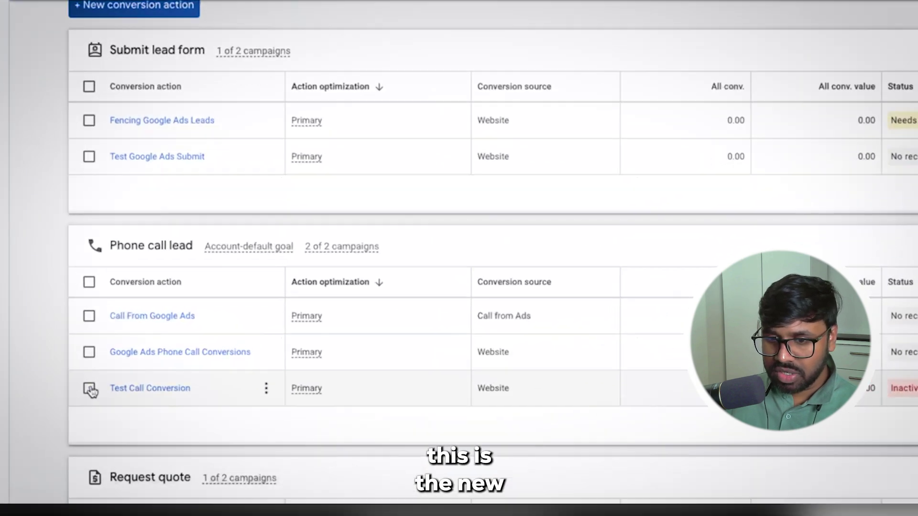
Select the Test Call Conversion action under Phone call lead, then view Tag Manager's Tags list.
click(176, 353)
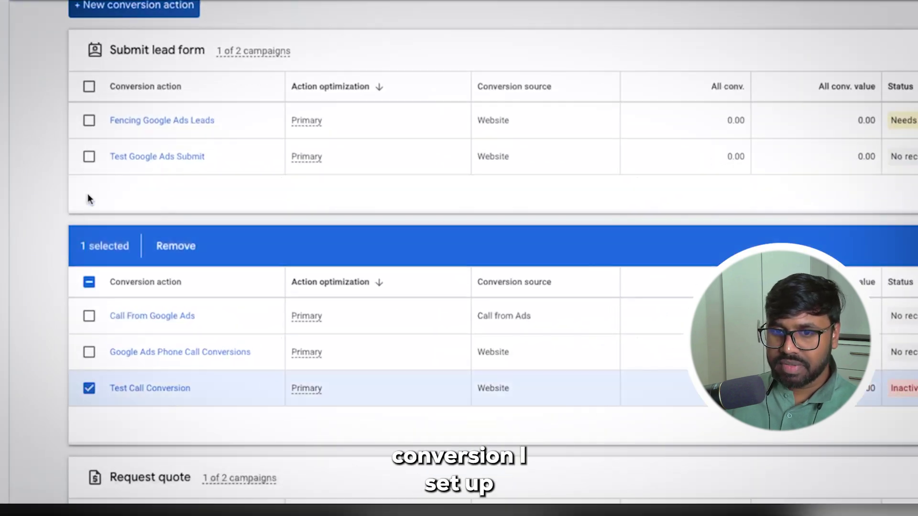
click(88, 161)
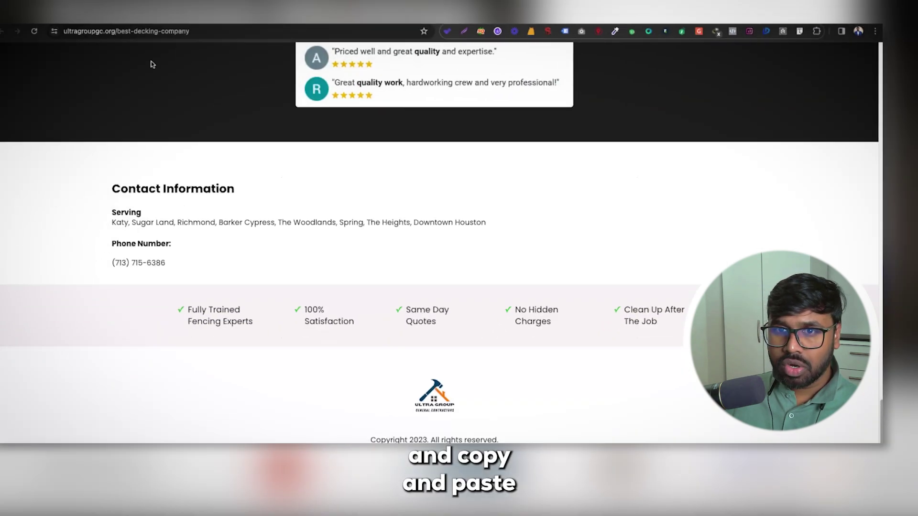
Start Tag Manager preview and connect Tag Assistant to the pasted decking page URL.
click(240, 38)
key(ctrl+c)
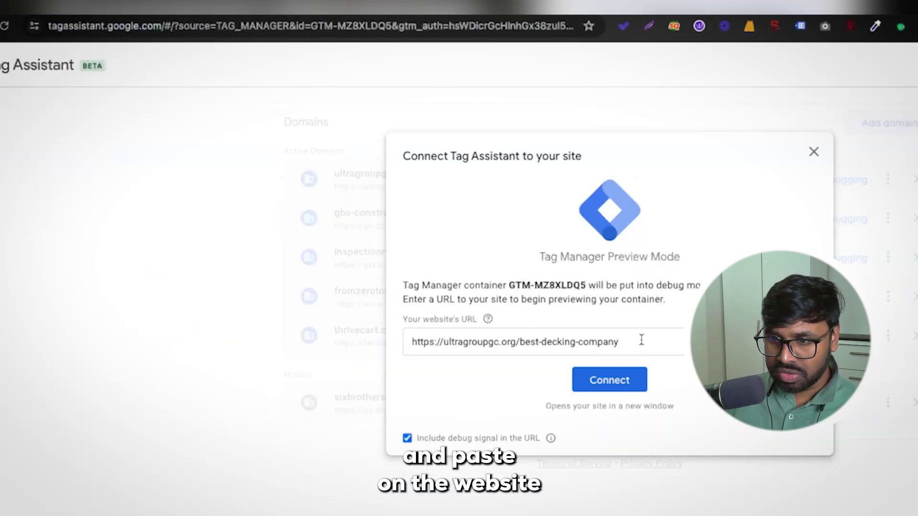
drag(642, 339, 412, 341)
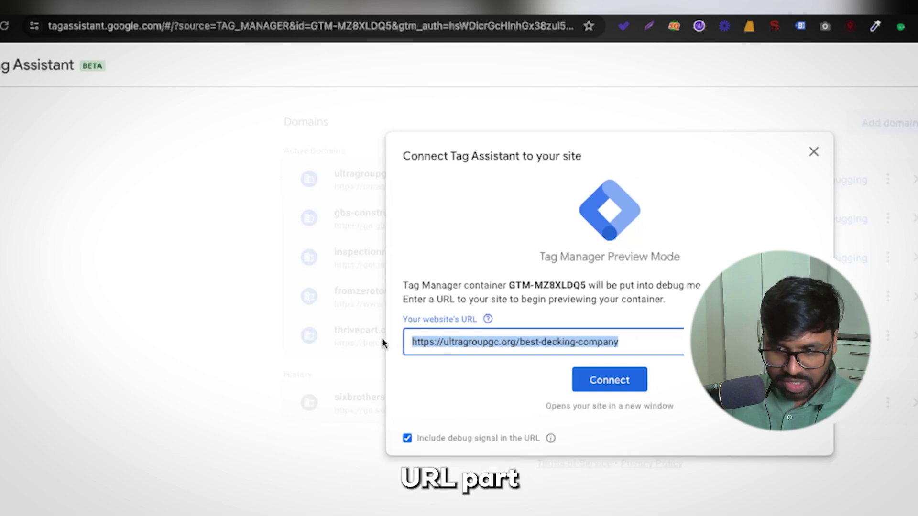
key(ctrl+v)
click(613, 378)
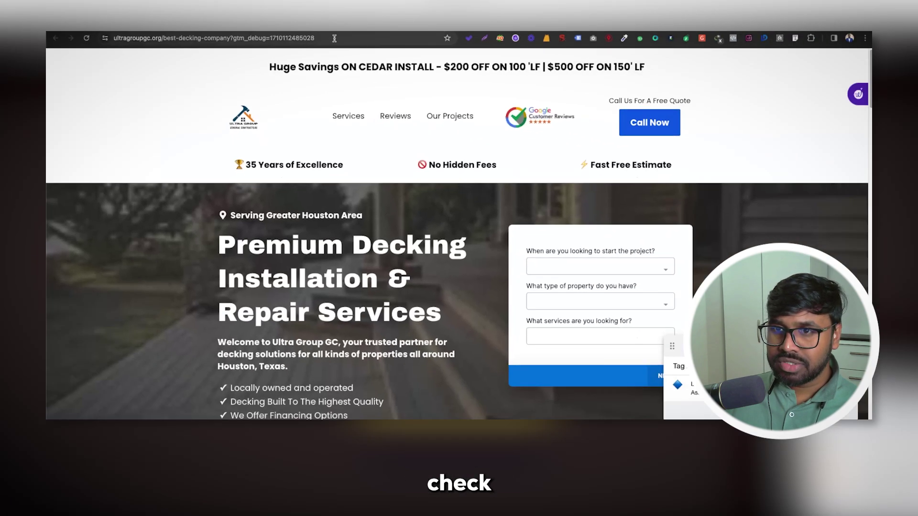
Reload the decking page with #google-wcc-debug appended to its URL.
click(334, 39)
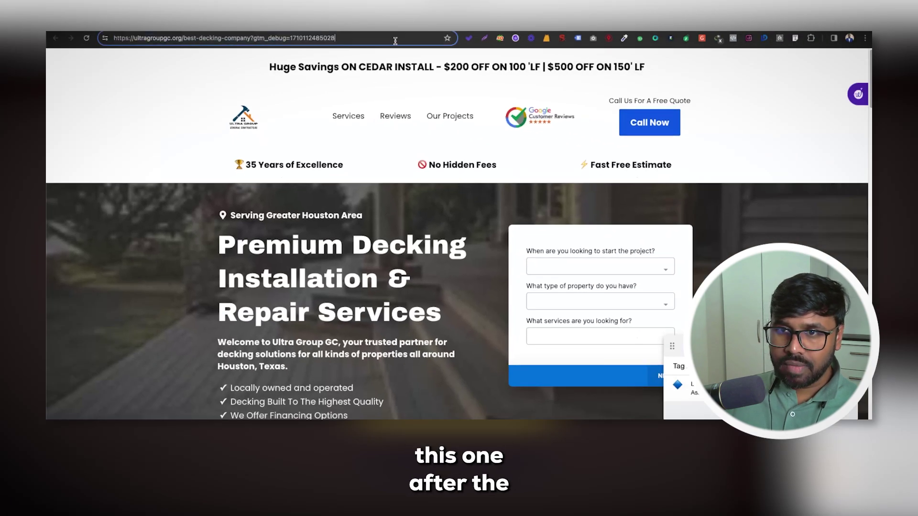
click(335, 38)
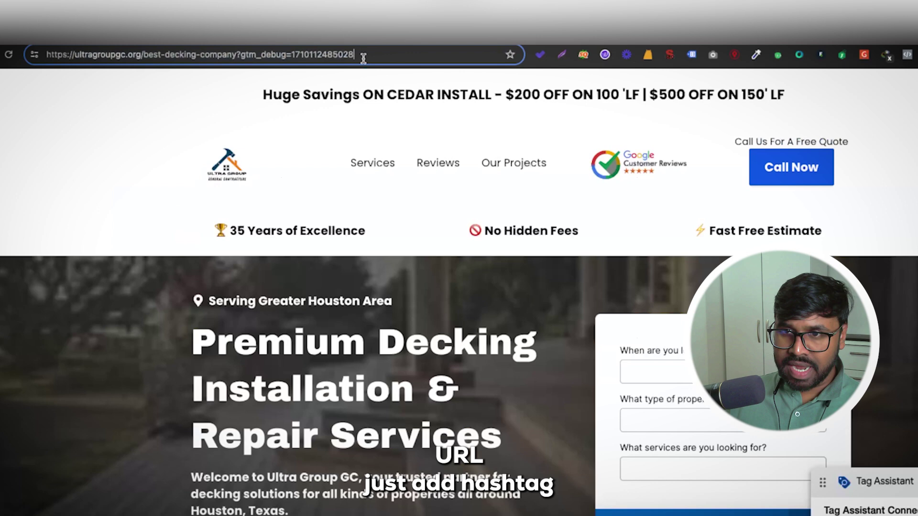
text(#google)
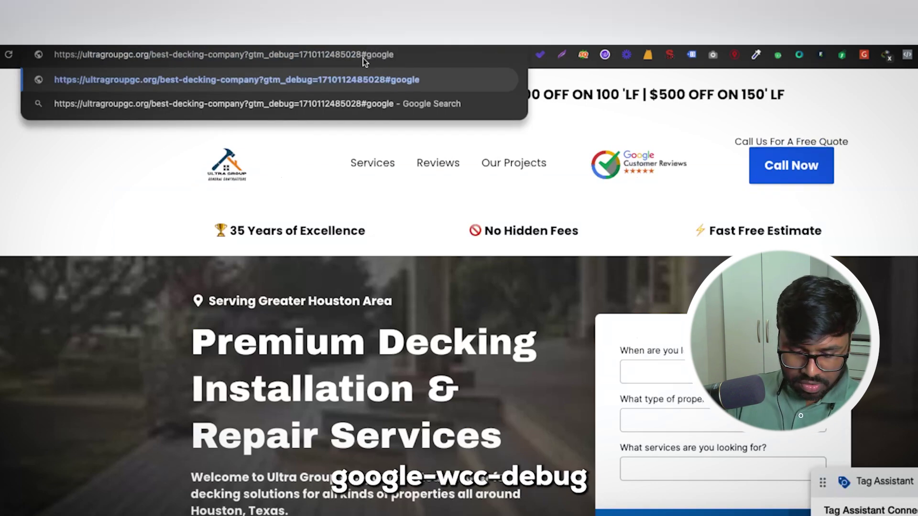
text(-wcc-debug)
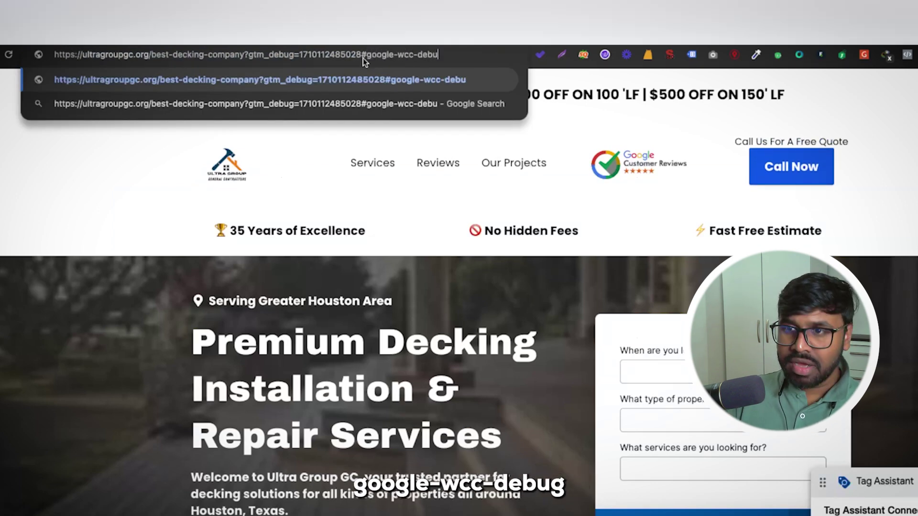
key(Return)
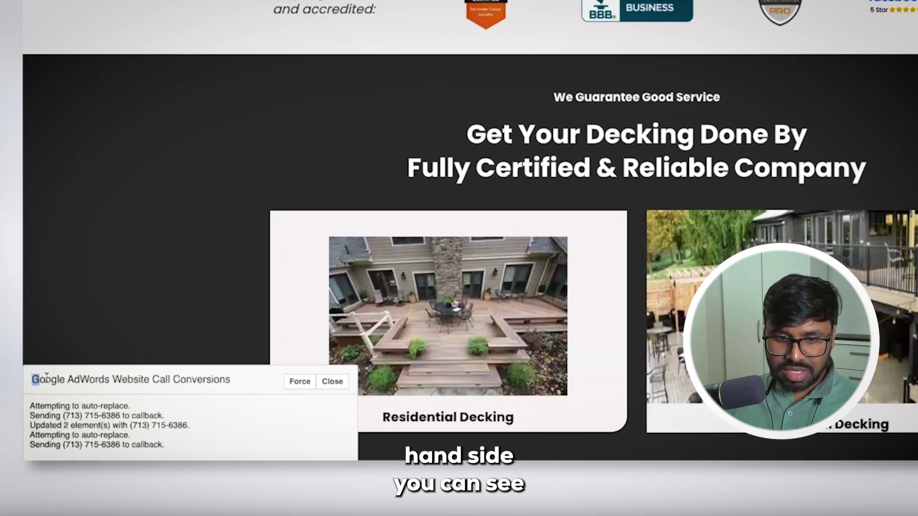
Check the debug log and force the page's phone number to swap to the tracking number.
drag(51, 365, 158, 410)
drag(42, 422, 188, 471)
click(256, 475)
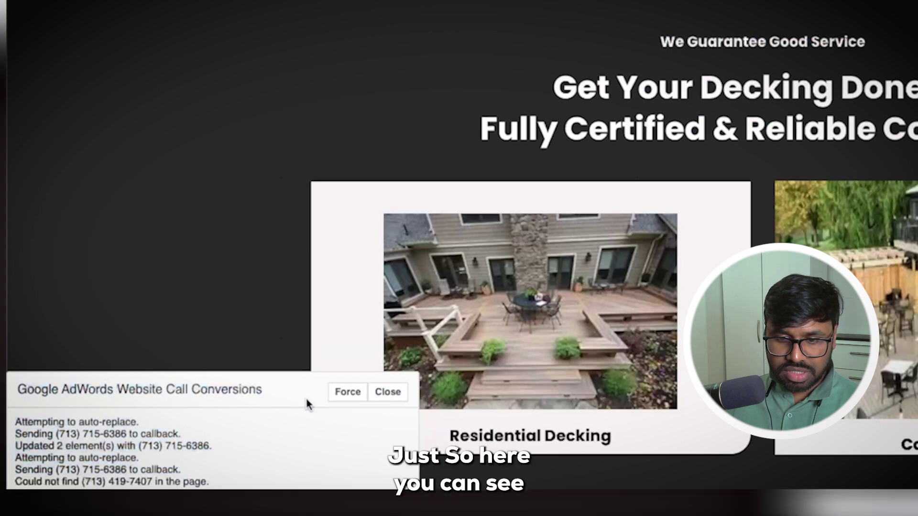
scroll(205, 334, down, 10)
drag(214, 292, 314, 299)
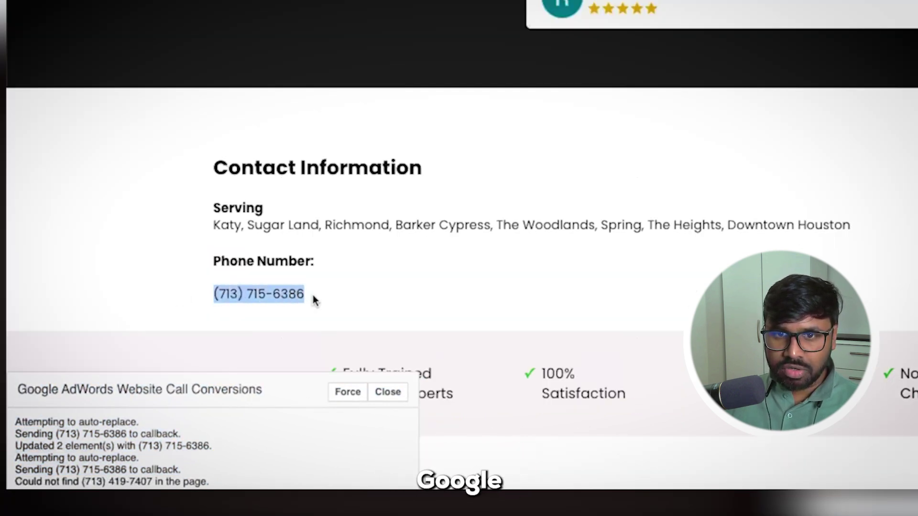
drag(210, 293, 338, 395)
click(342, 394)
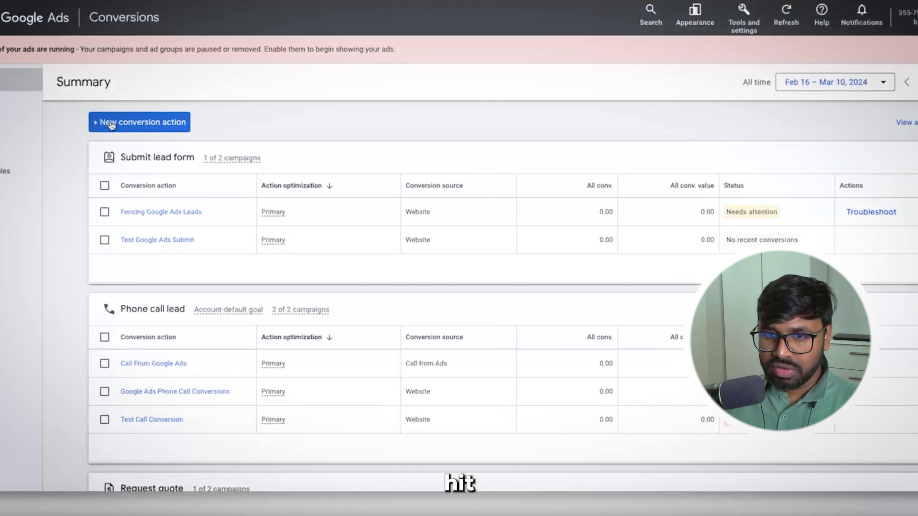
Create a Phone calls conversion action for calls from ads using call extensions or call-only ads.
click(215, 143)
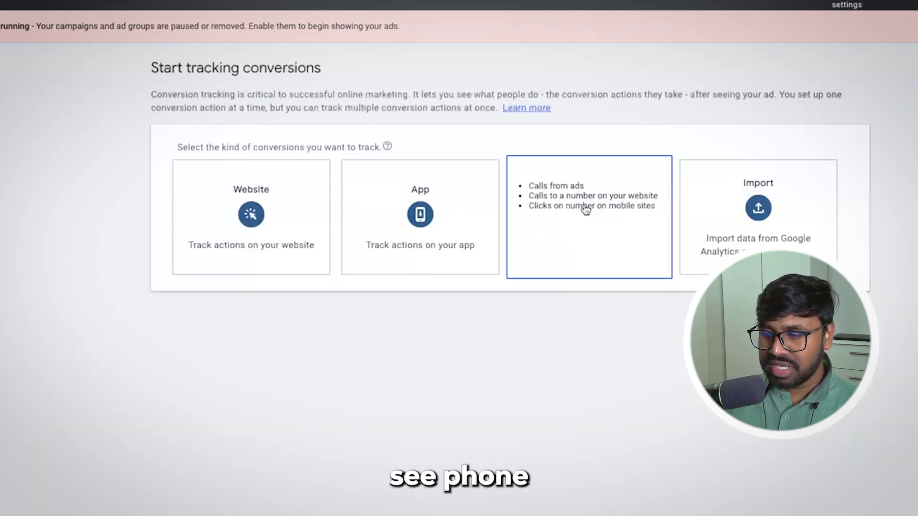
click(588, 238)
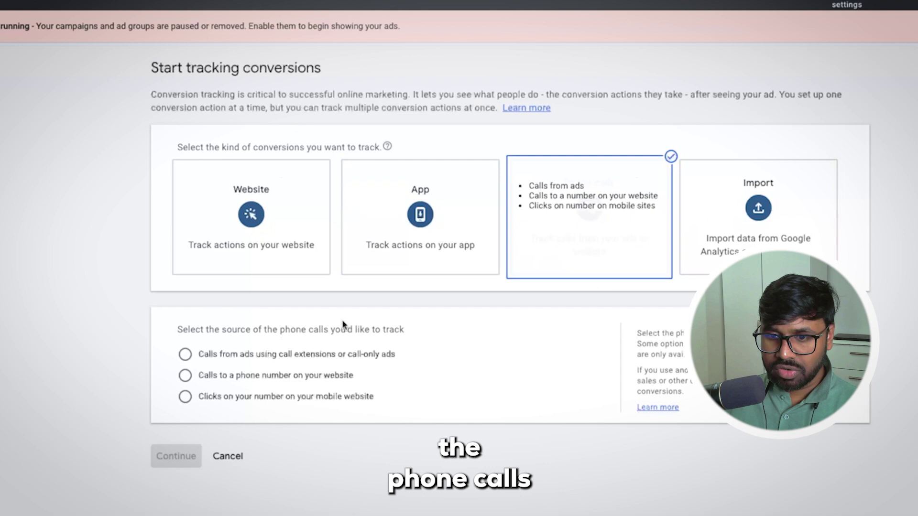
click(185, 354)
drag(212, 359, 420, 360)
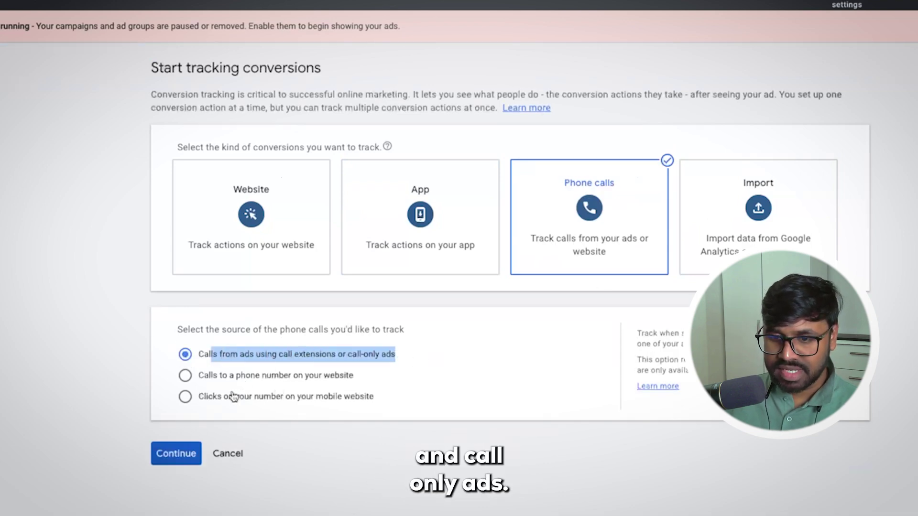
click(178, 455)
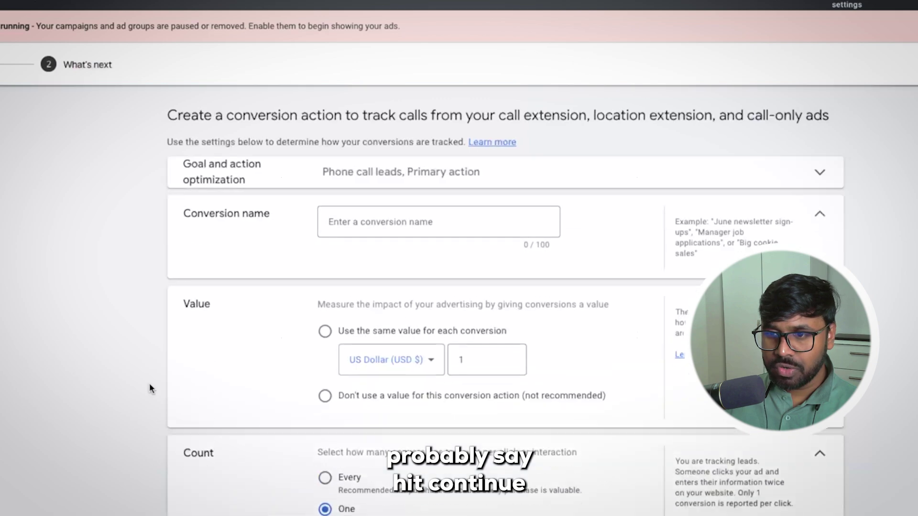
Name the conversion 'Test Call Extension', use no value, and adjust the call length setting.
click(398, 226)
text(T)
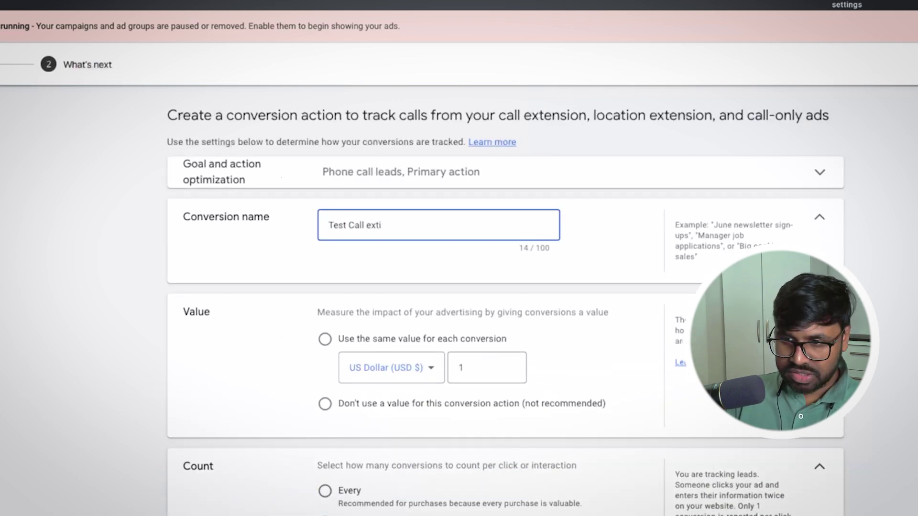
text(est Call Extension)
scroll(353, 312, down, 2)
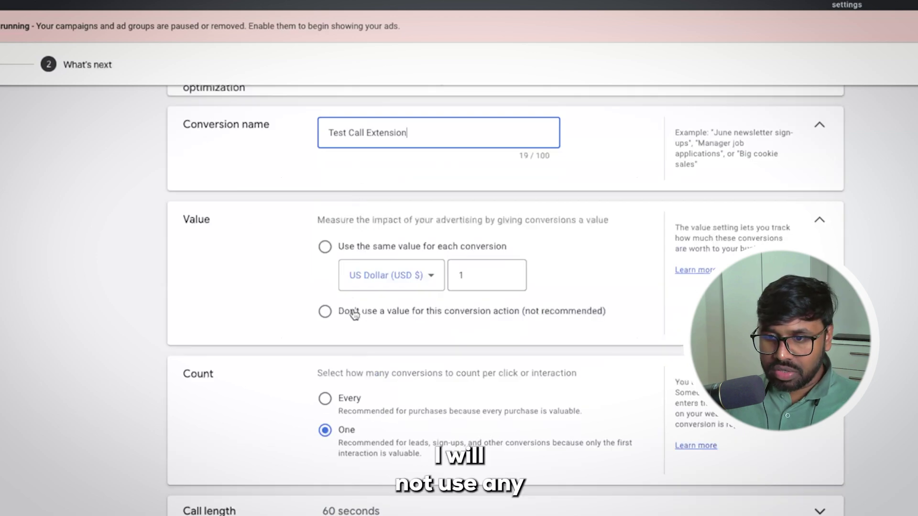
click(352, 311)
scroll(339, 393, down, 3)
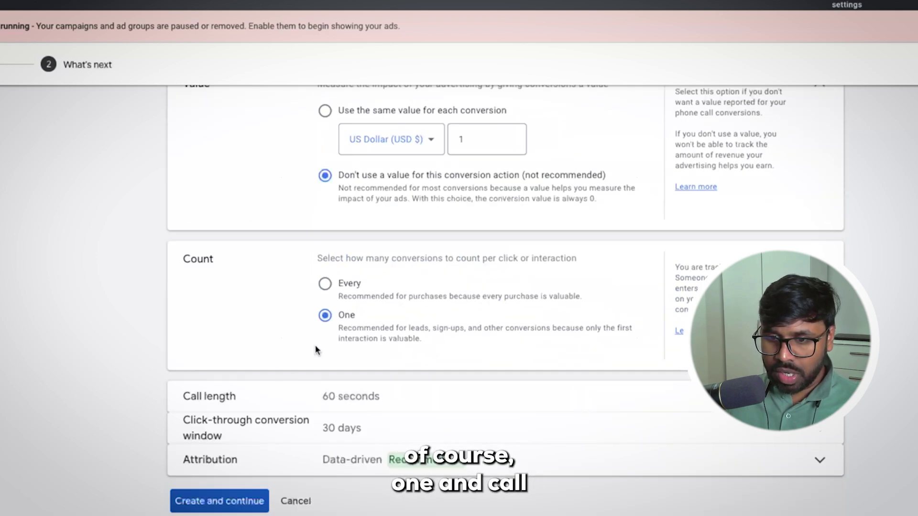
click(366, 396)
scroll(366, 373, down, 2)
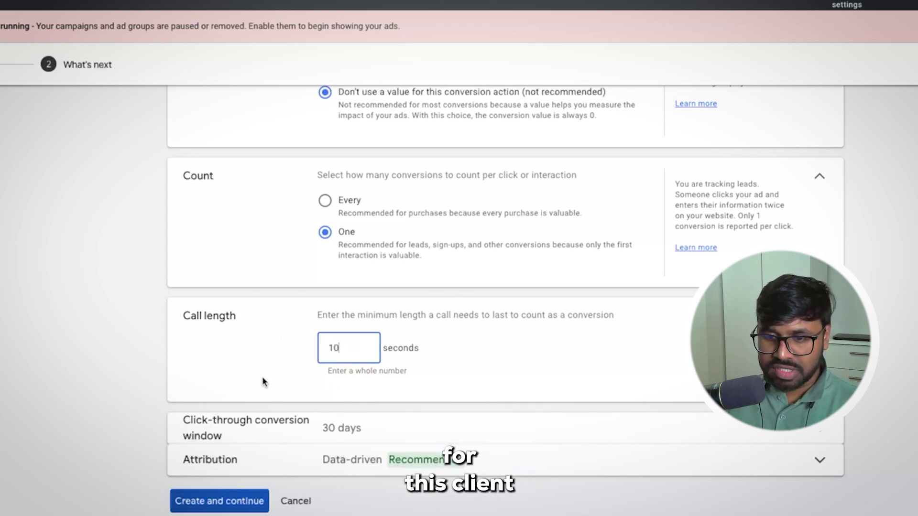
Complete the name as 'Test Call Extension Gads', create the action and finish setup.
click(209, 510)
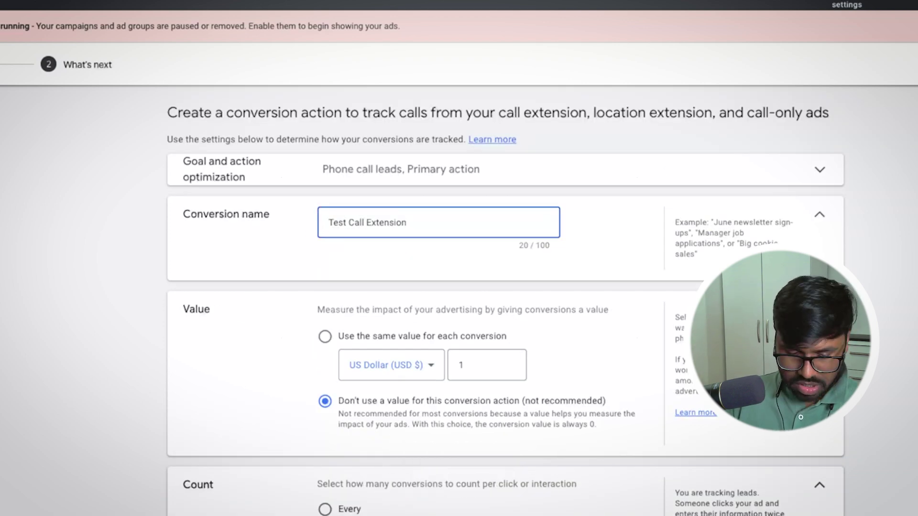
text(Gad)
text(s)
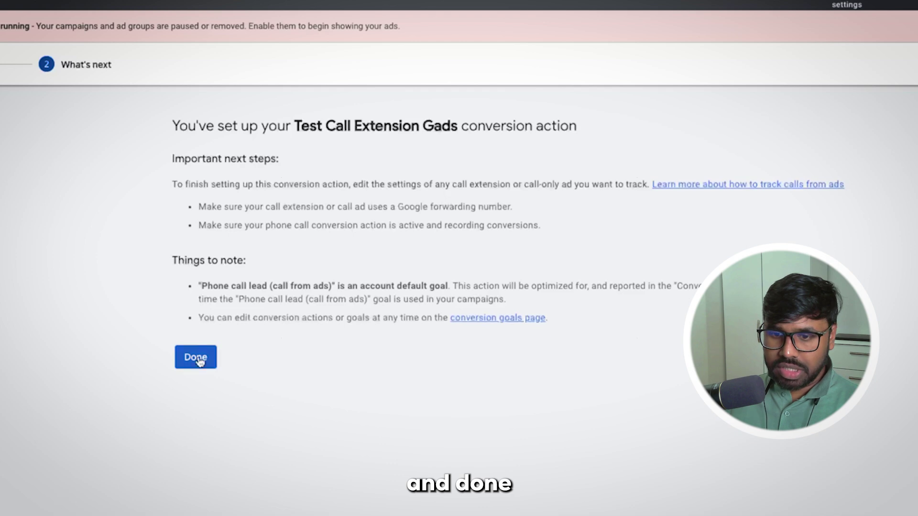
click(198, 358)
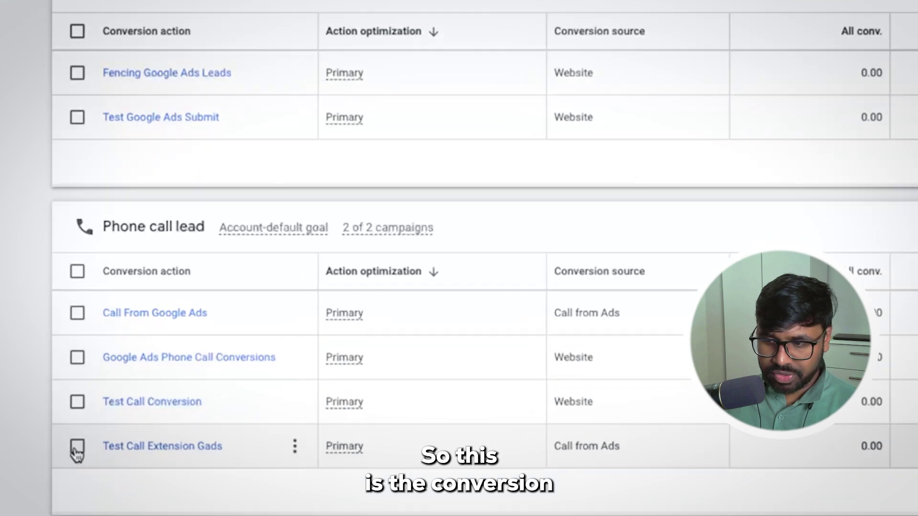
Go to Decking Campaign [B]'s Ads & assets section and start a new call asset.
click(64, 488)
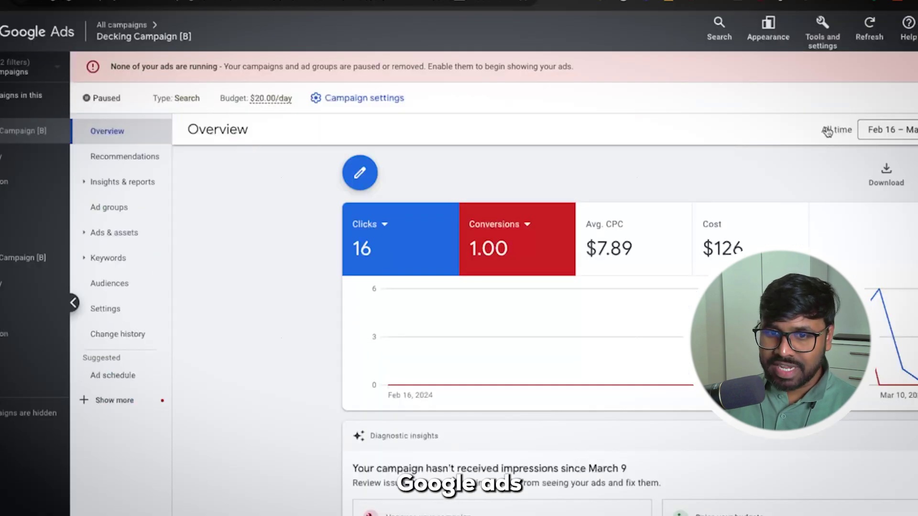
click(114, 232)
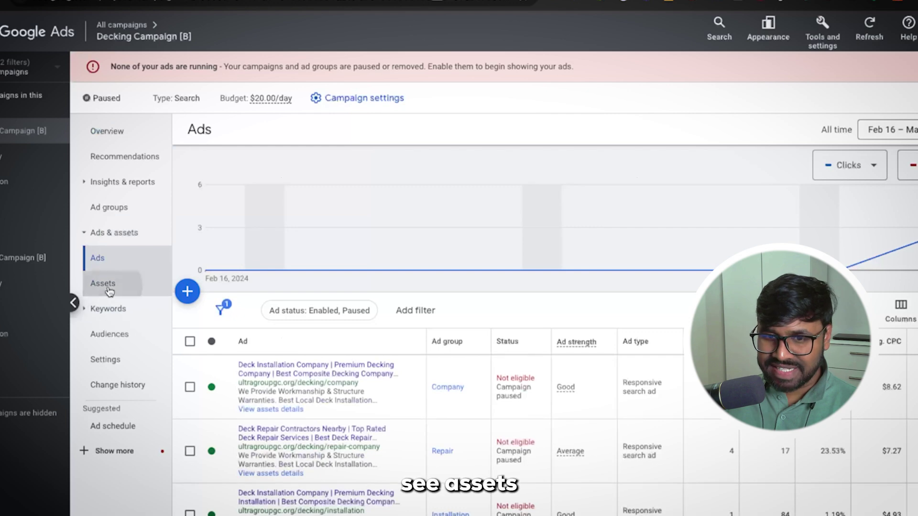
click(110, 290)
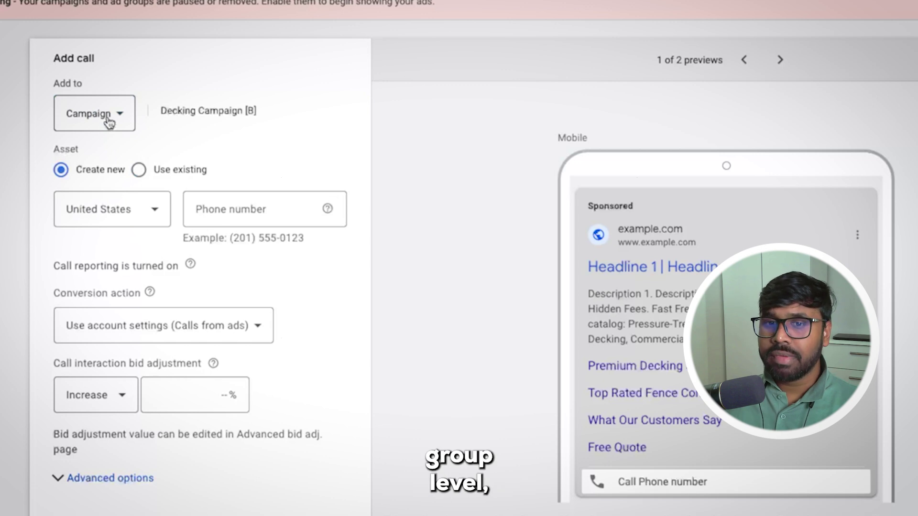
Keep the call asset at campaign level with United States as the phone country.
click(107, 123)
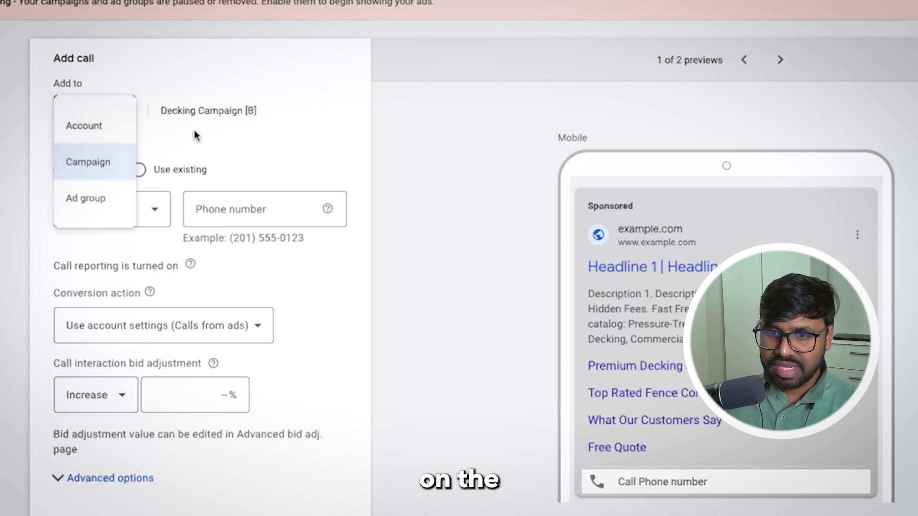
click(180, 158)
click(96, 115)
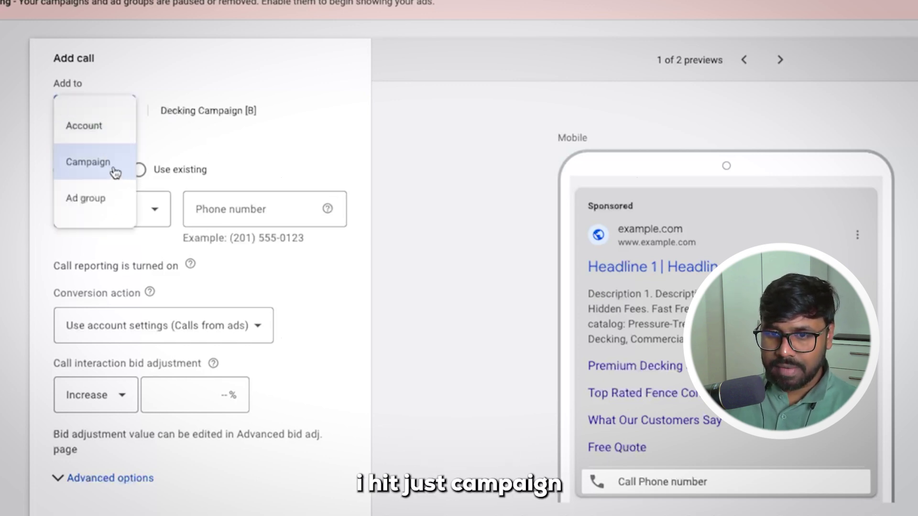
click(114, 170)
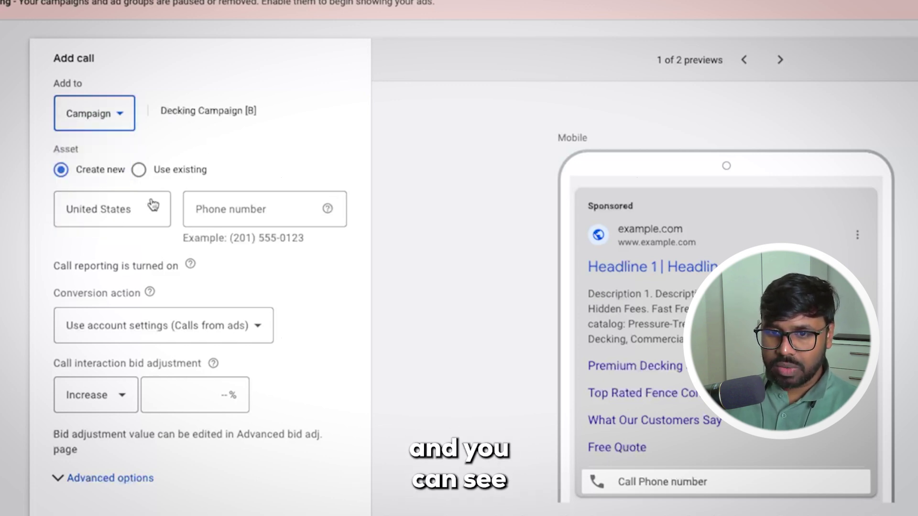
click(90, 210)
click(297, 164)
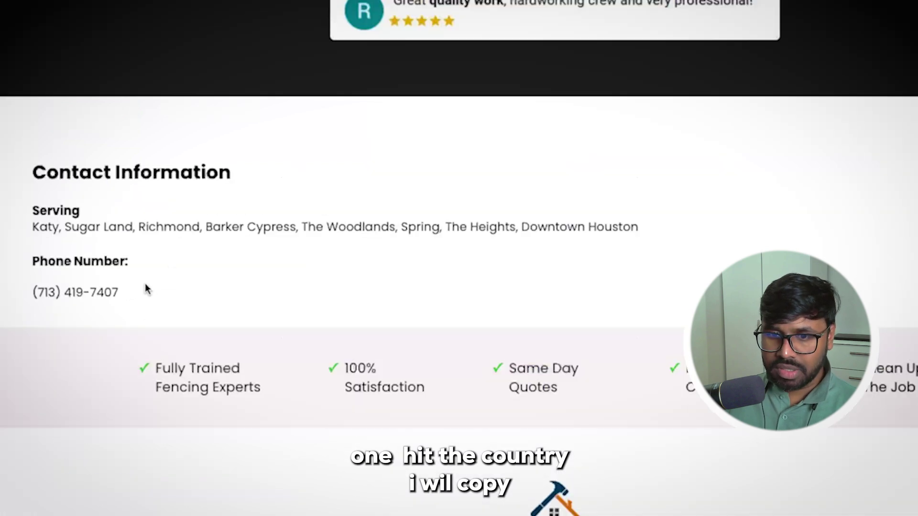
Paste the website's phone number, count calls with Test Call Extension Gads, and save.
drag(114, 293, 60, 294)
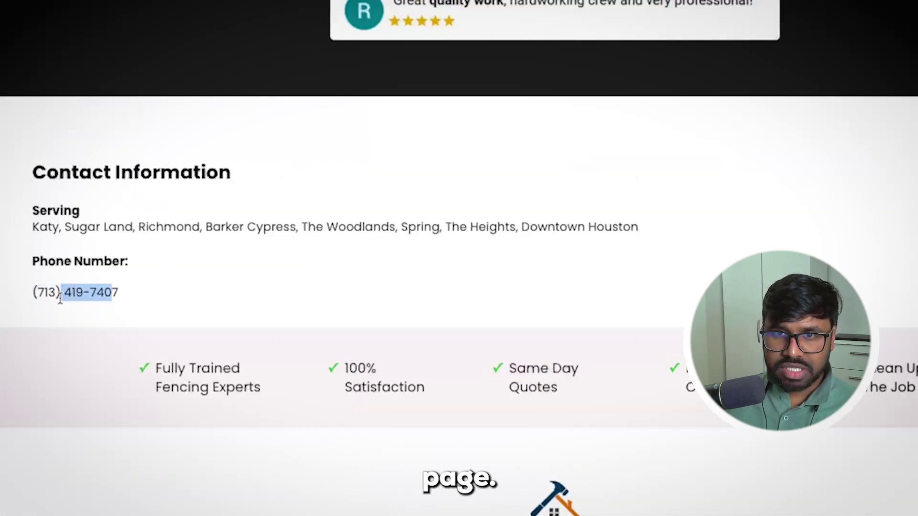
drag(205, 298, 27, 296)
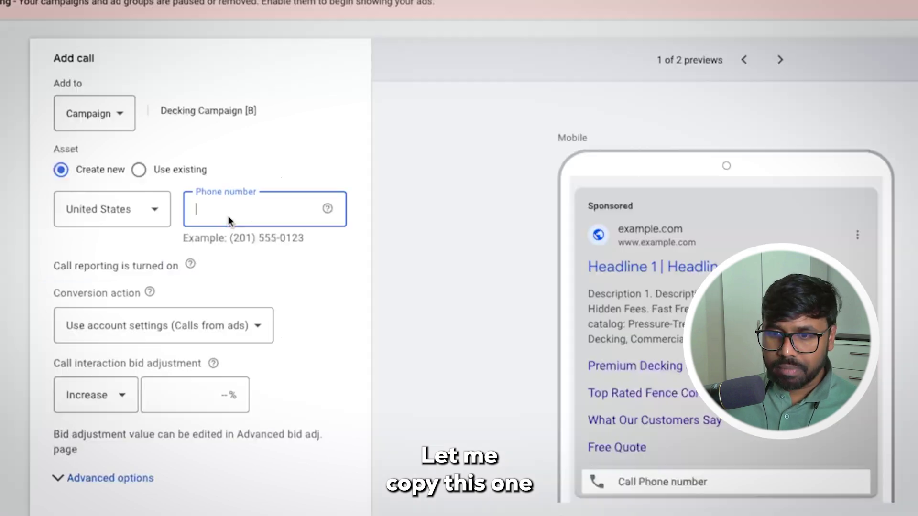
scroll(143, 301, down, 1)
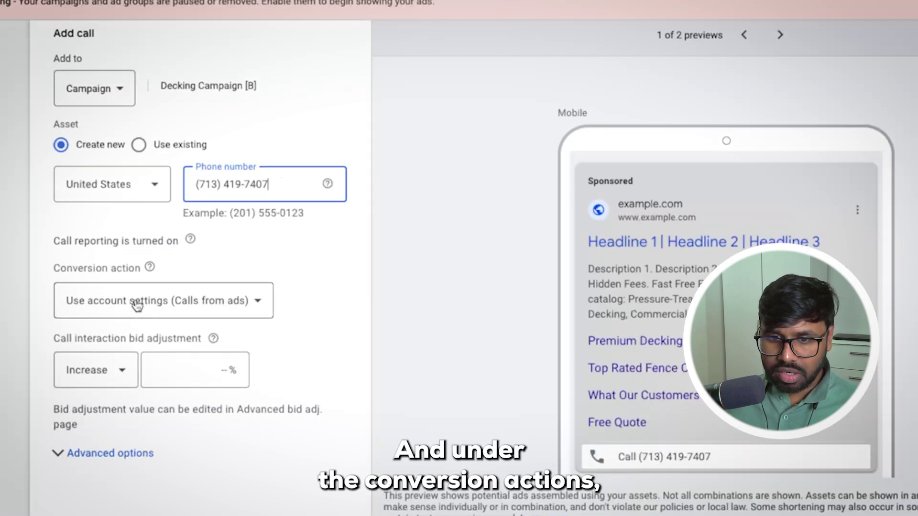
click(137, 305)
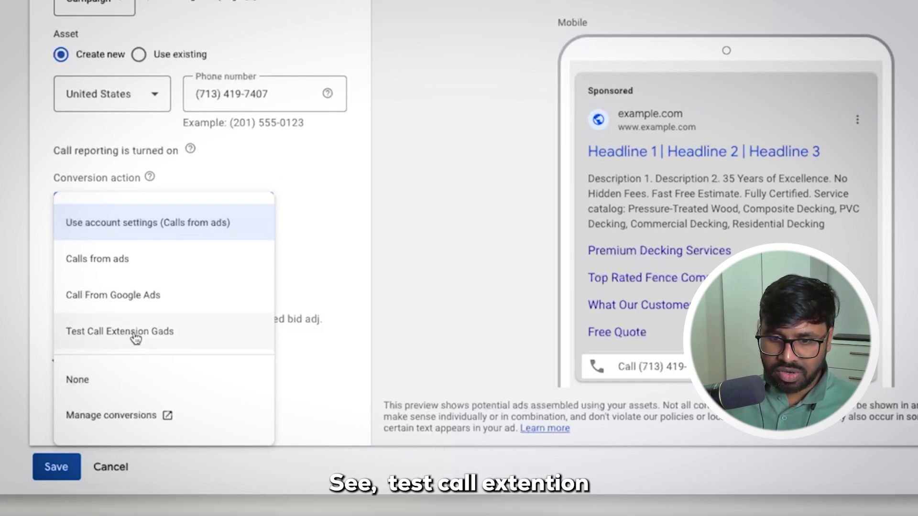
click(149, 333)
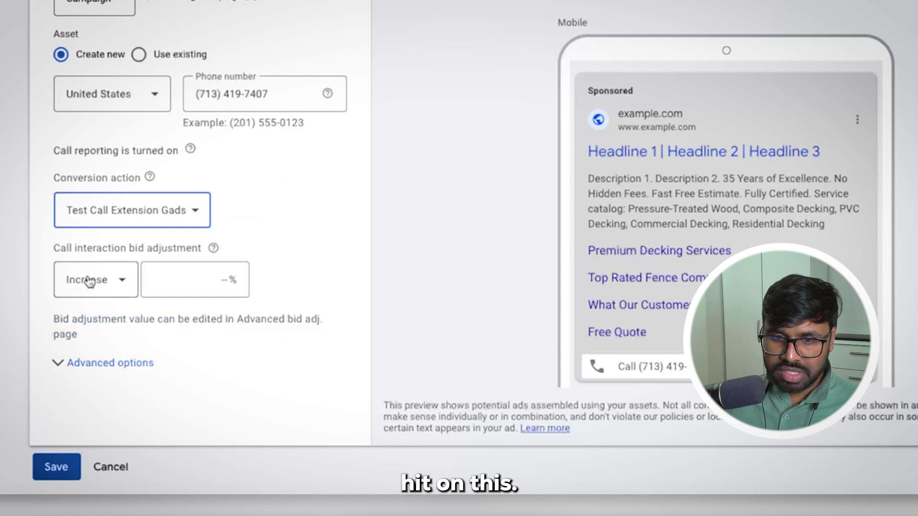
click(57, 469)
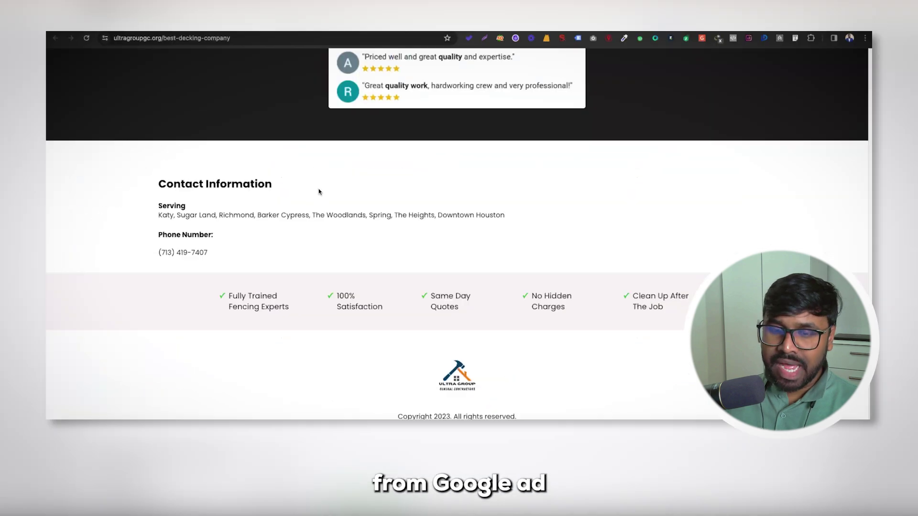
scroll(228, 248, up, 2)
scroll(225, 246, down, 2)
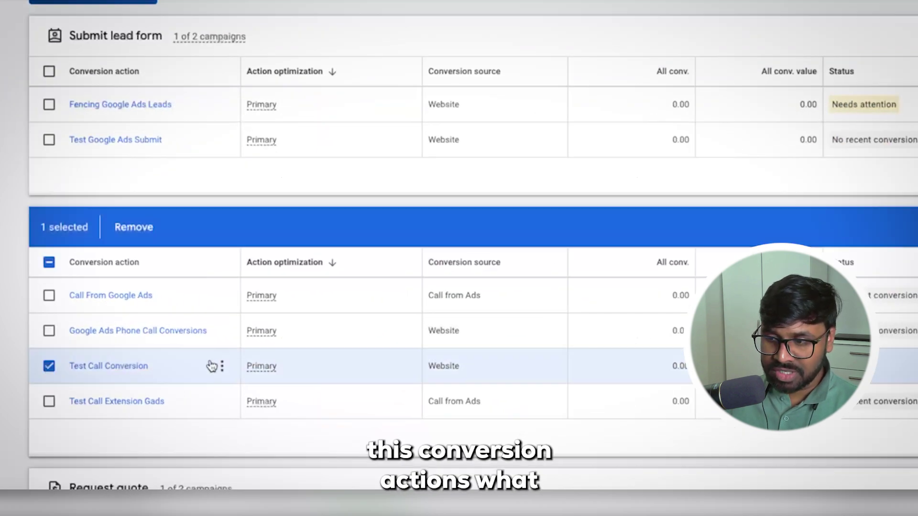
Tick the Test Call Extension Gads and Test Google Ads Submit conversion actions.
click(49, 403)
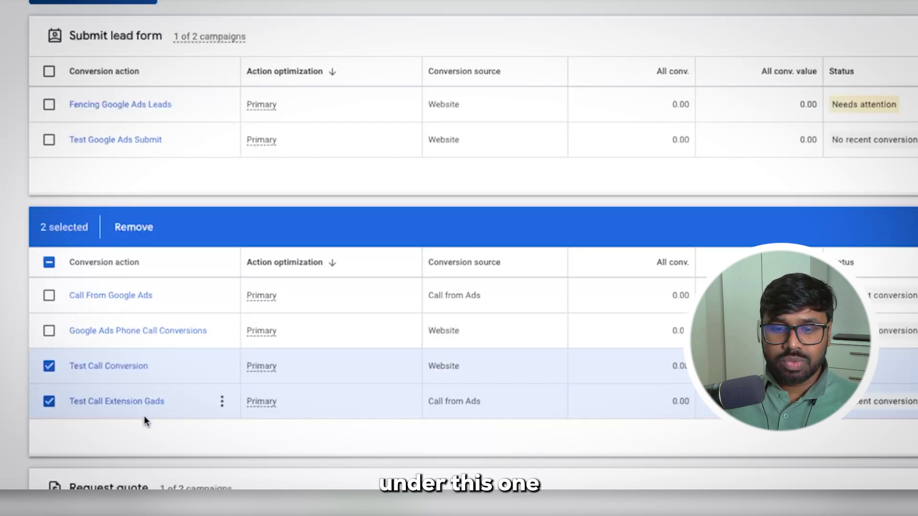
scroll(240, 364, up, 1)
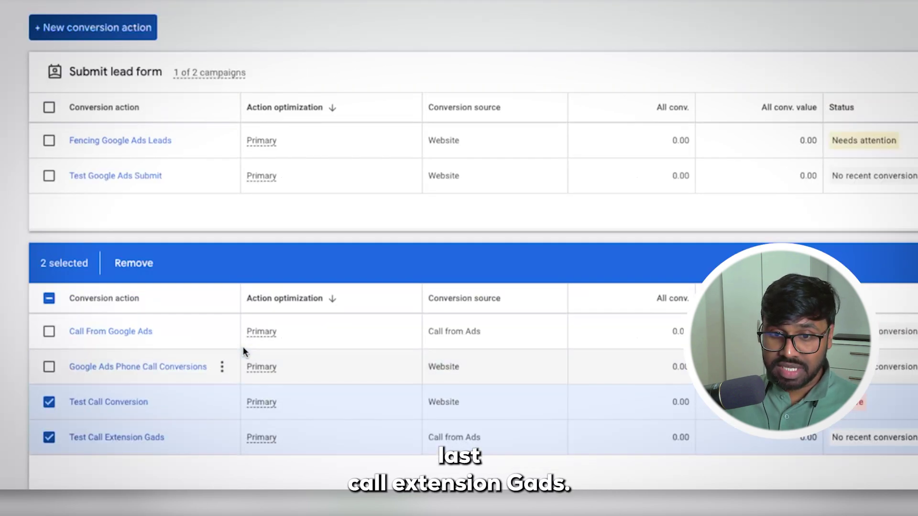
click(48, 177)
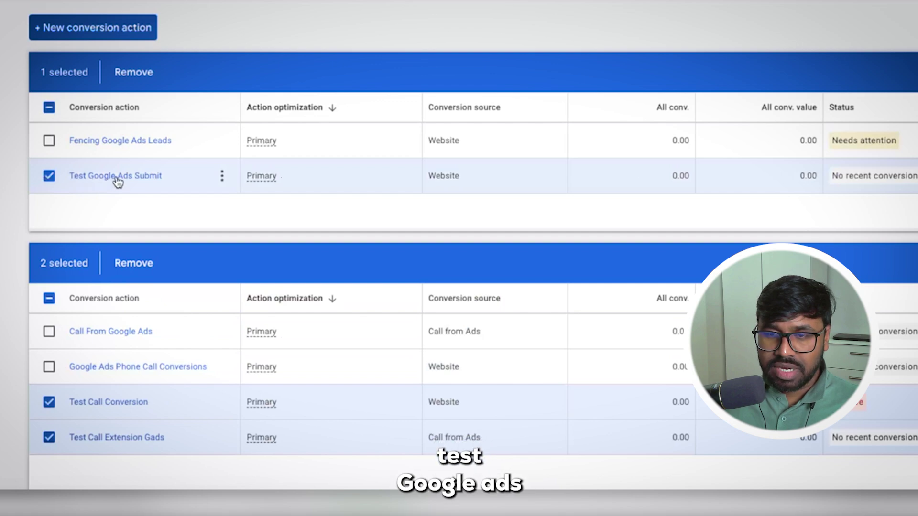